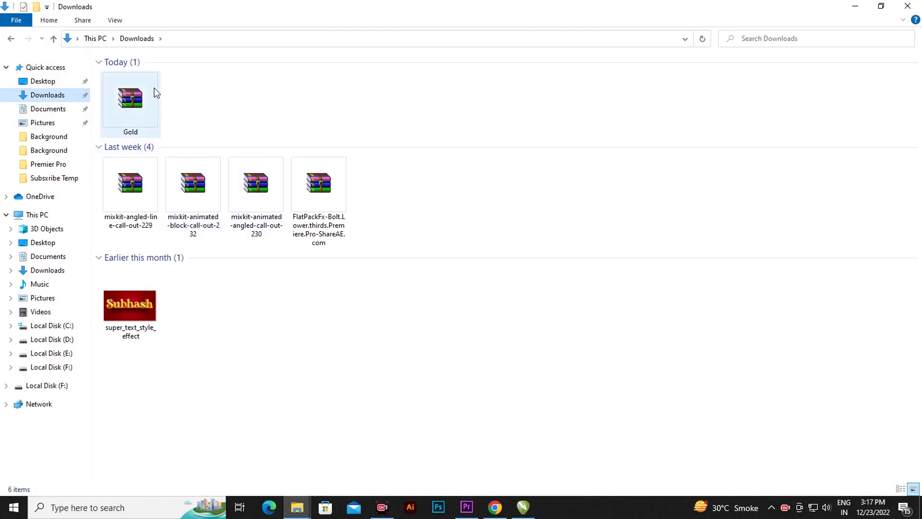
# Step: Extract the Gold archive directly into the Downloads folder, entering the archive password
pyautogui.click(134, 106)
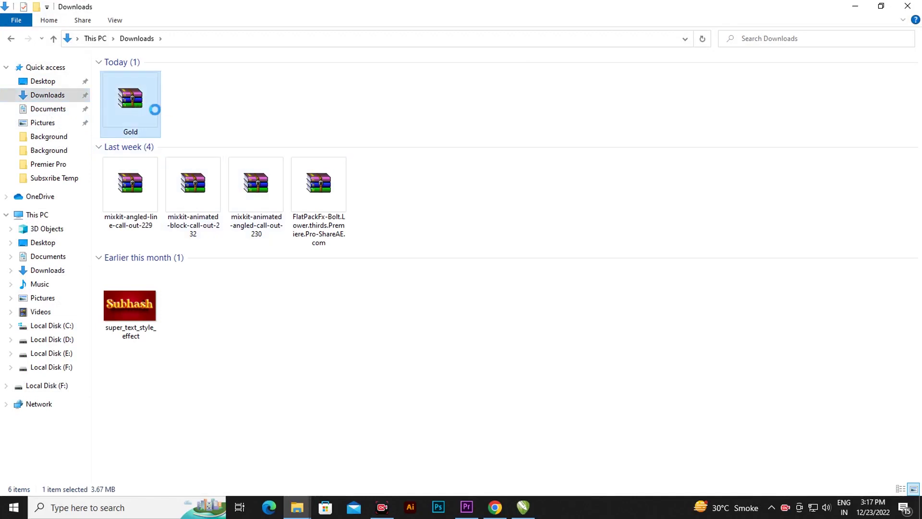
pyautogui.rightClick(134, 105)
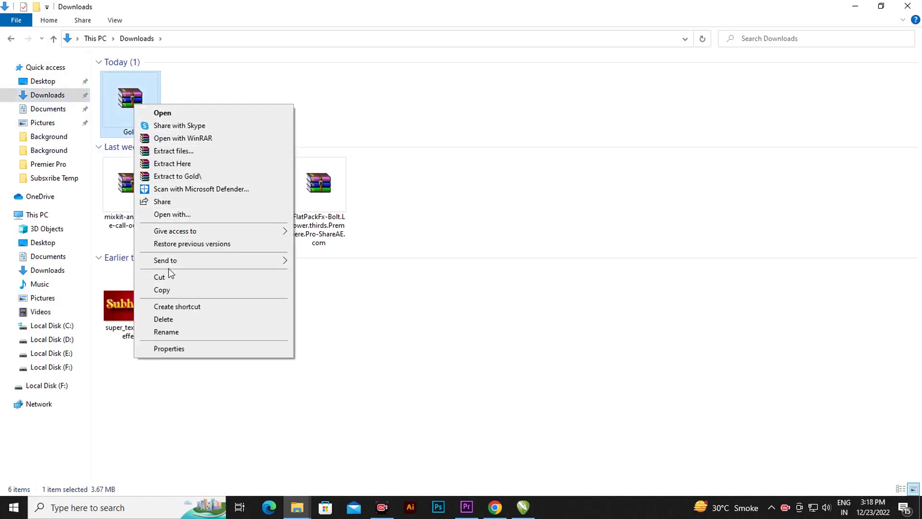
pyautogui.click(172, 165)
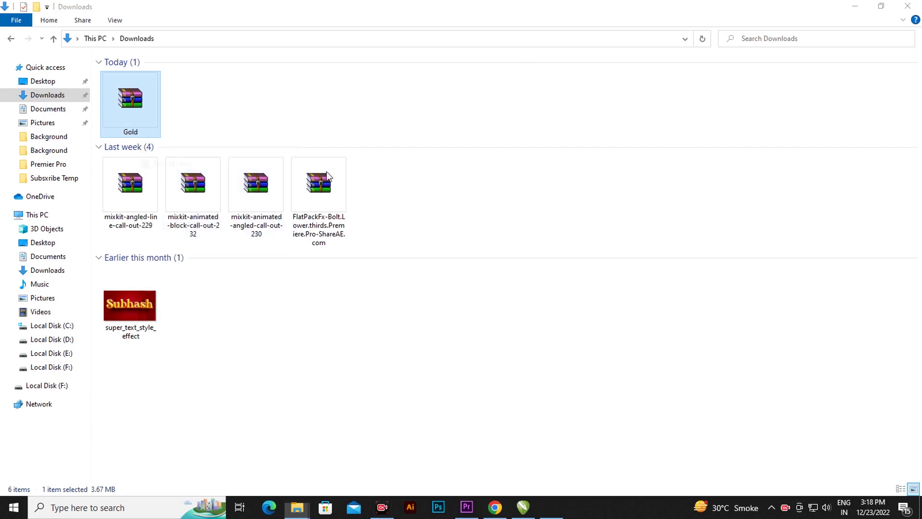
pyautogui.click(401, 222)
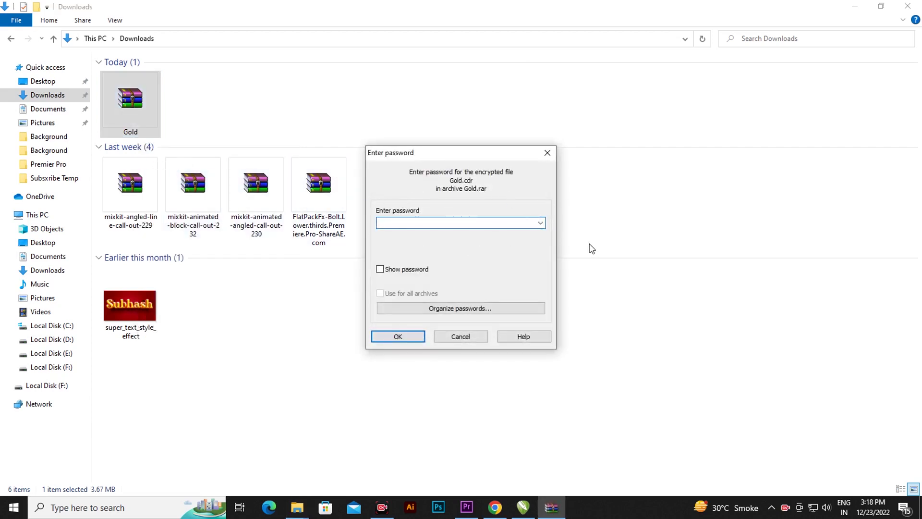
pyautogui.write('••')
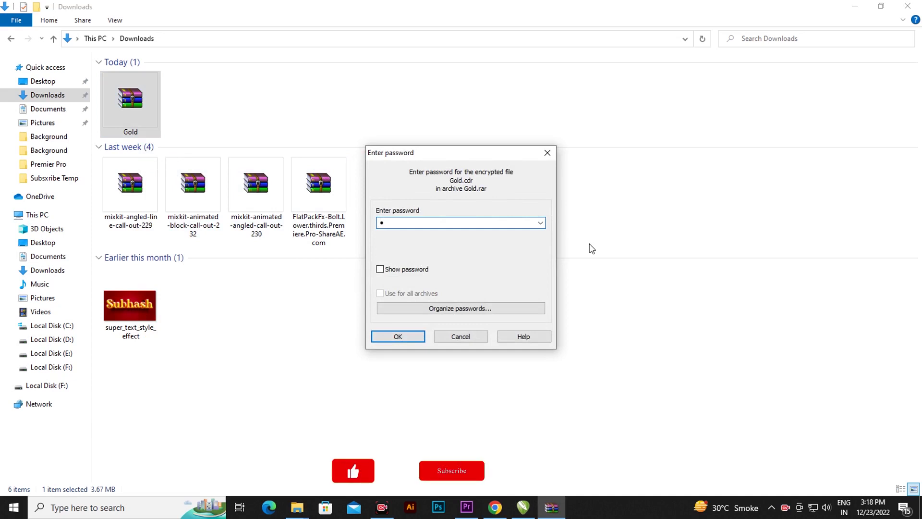
pyautogui.write('•')
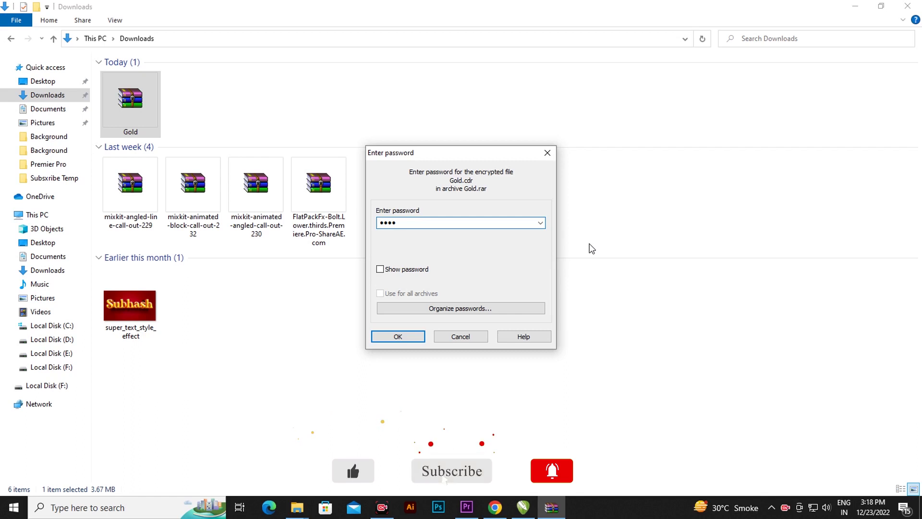
pyautogui.write('•••')
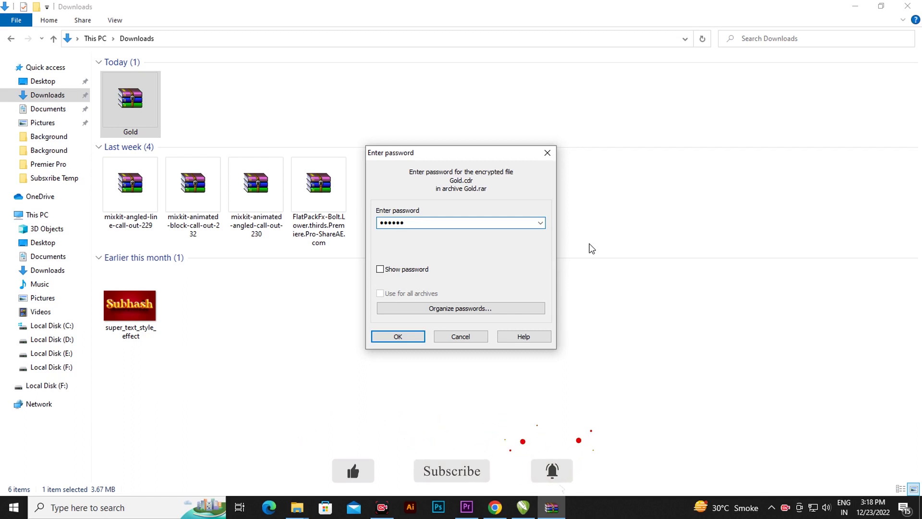
pyautogui.write('••')
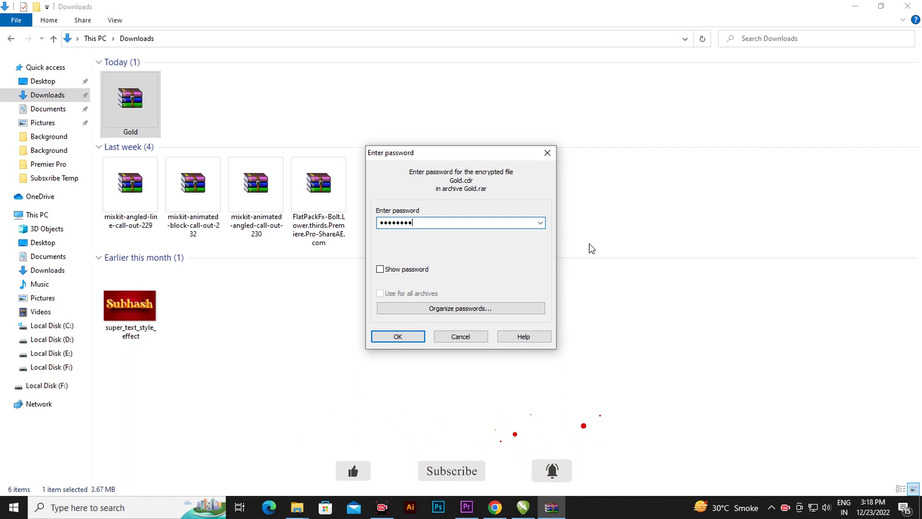
pyautogui.click(419, 337)
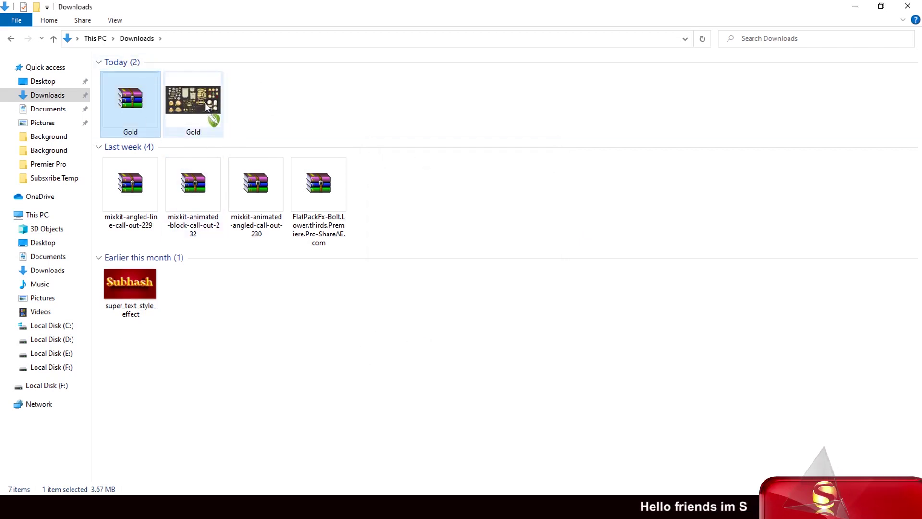
# Step: Open the extracted Gold drawing in CorelDRAW
pyautogui.moveTo(203, 104); pyautogui.dragTo(533, 483)
pyautogui.moveTo(508, 442); pyautogui.dragTo(429, 259)
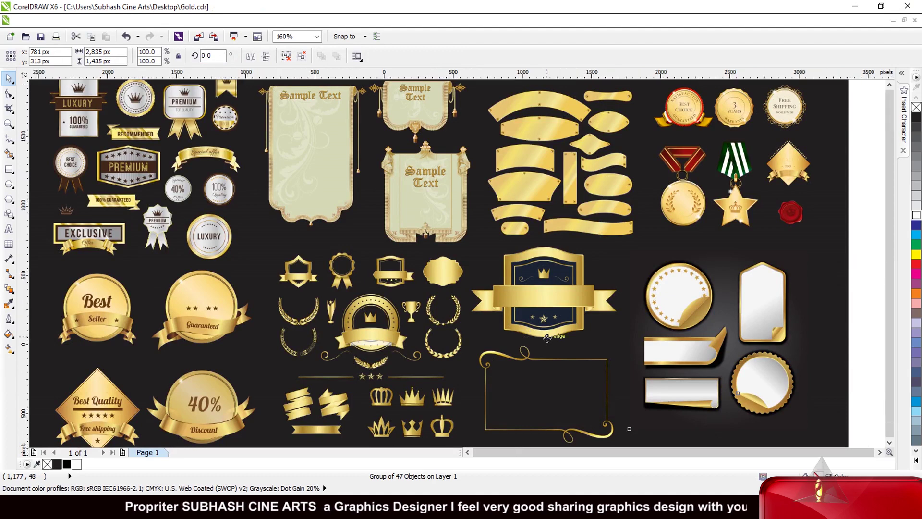
# Step: Scale the whole group of gold elements down to about 52.5% and move it off the page to its left
pyautogui.scroll(-2, 547, 337)
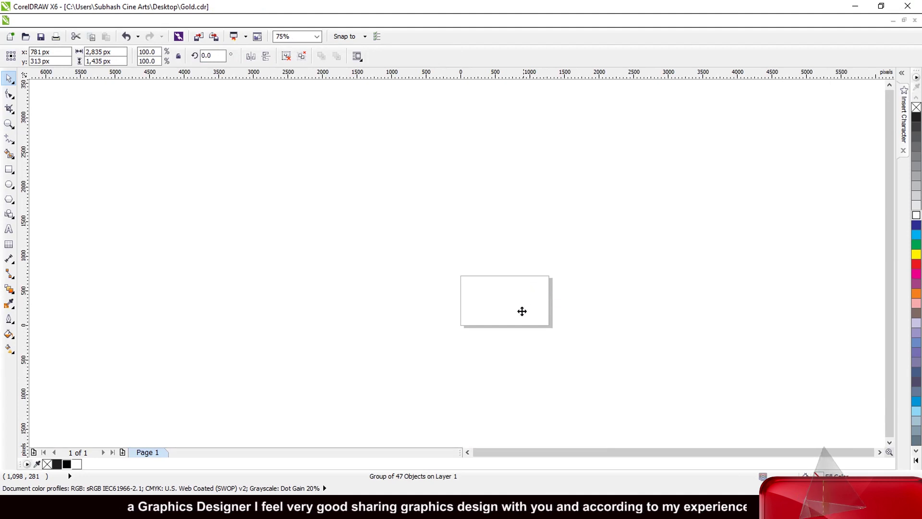
pyautogui.scroll(-2, 518, 312)
pyautogui.moveTo(511, 246); pyautogui.dragTo(508, 206)
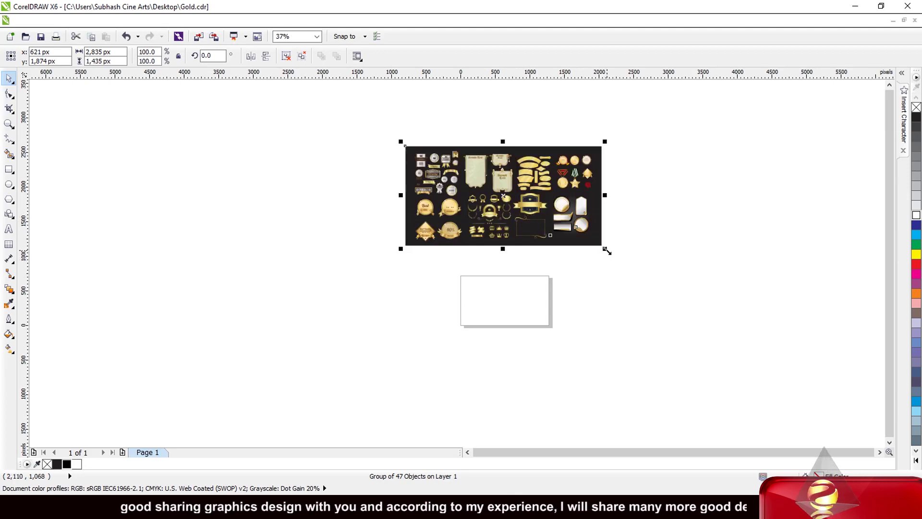
pyautogui.moveTo(606, 250); pyautogui.dragTo(529, 225)
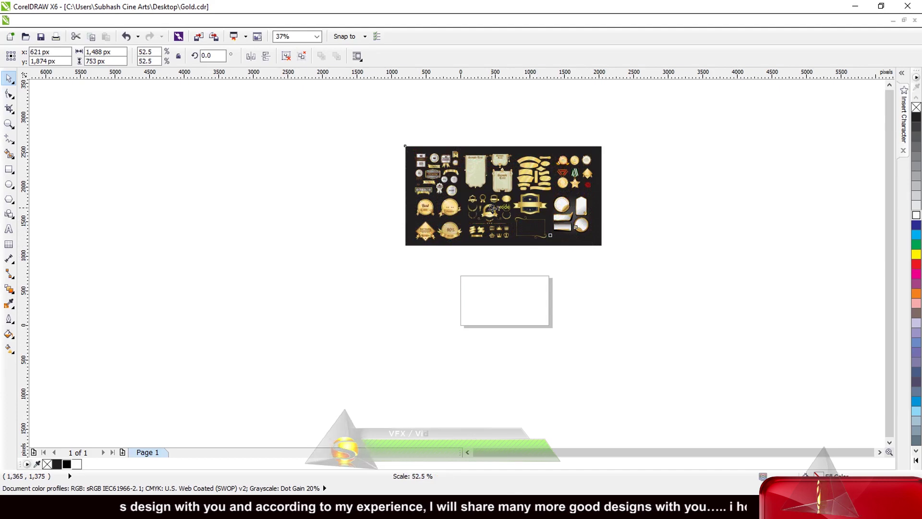
pyautogui.moveTo(497, 207); pyautogui.dragTo(461, 329)
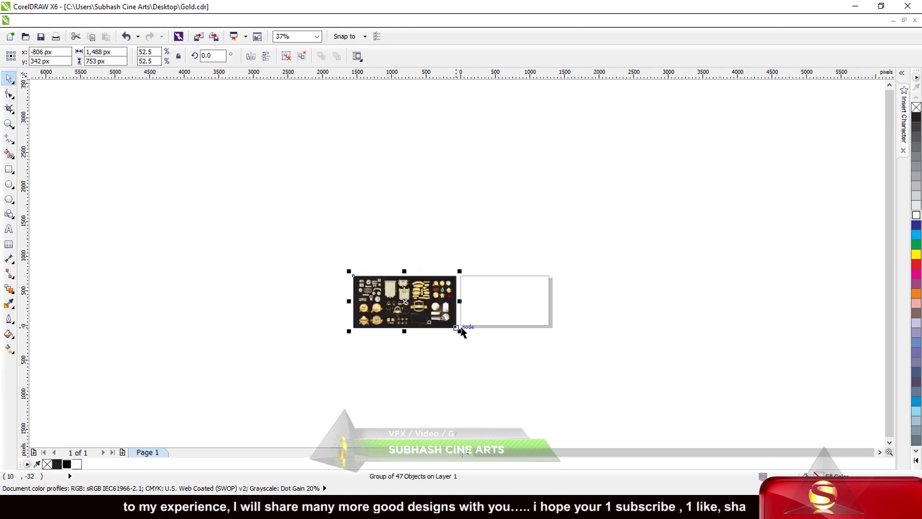
# Step: Reduce the gold elements group further to about 993 × 502 px and place it beside the page's left edge
pyautogui.scroll(1, 461, 329)
pyautogui.scroll(2, 416, 297)
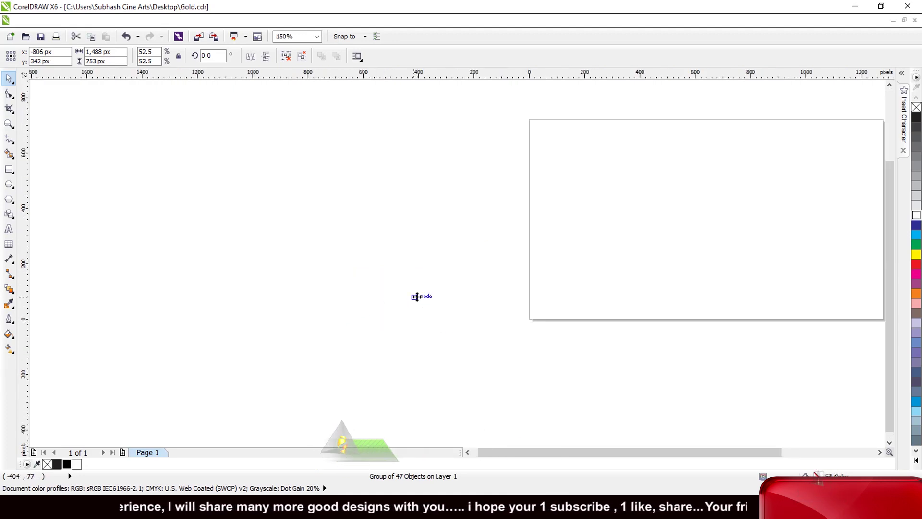
pyautogui.scroll(-1, 382, 294)
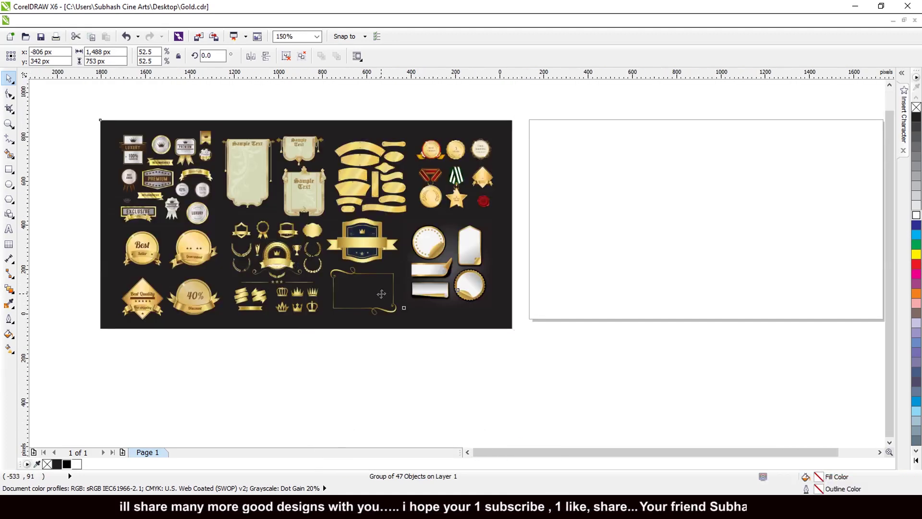
pyautogui.moveTo(489, 326); pyautogui.dragTo(381, 277)
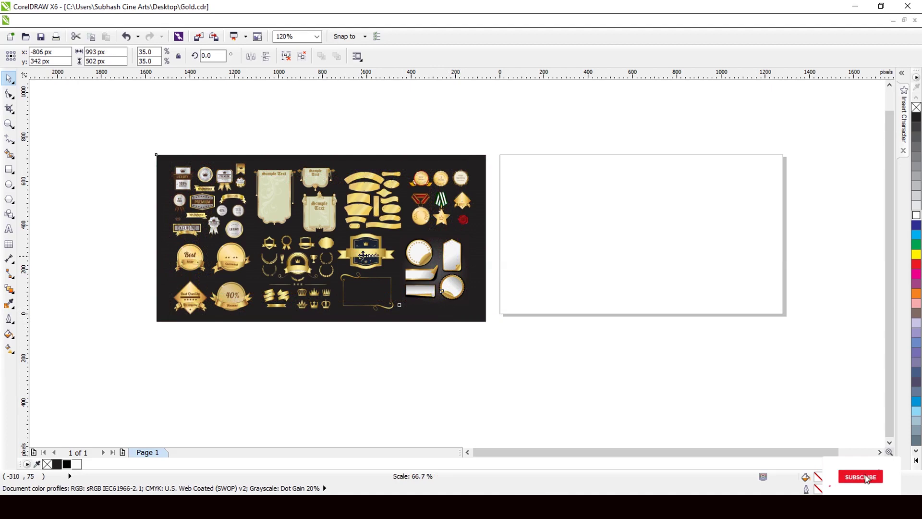
pyautogui.moveTo(362, 255); pyautogui.dragTo(417, 252)
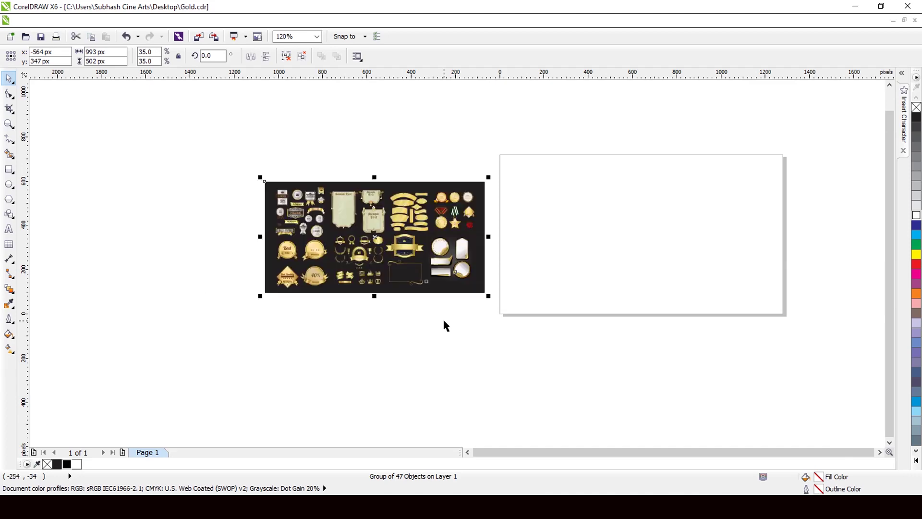
pyautogui.click(485, 304)
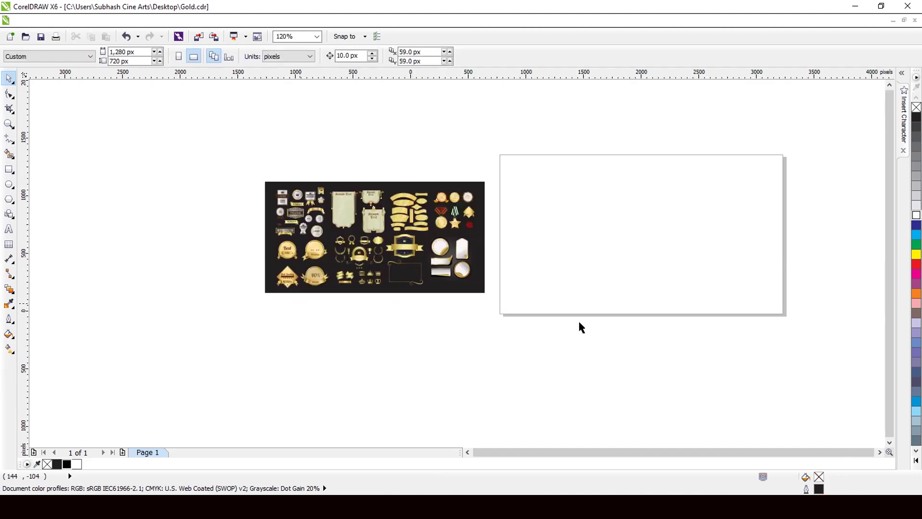
# Step: Cover the page with a 1,280 × 720 px rectangle filled with black and without an outline
pyautogui.scroll(-3, 578, 319)
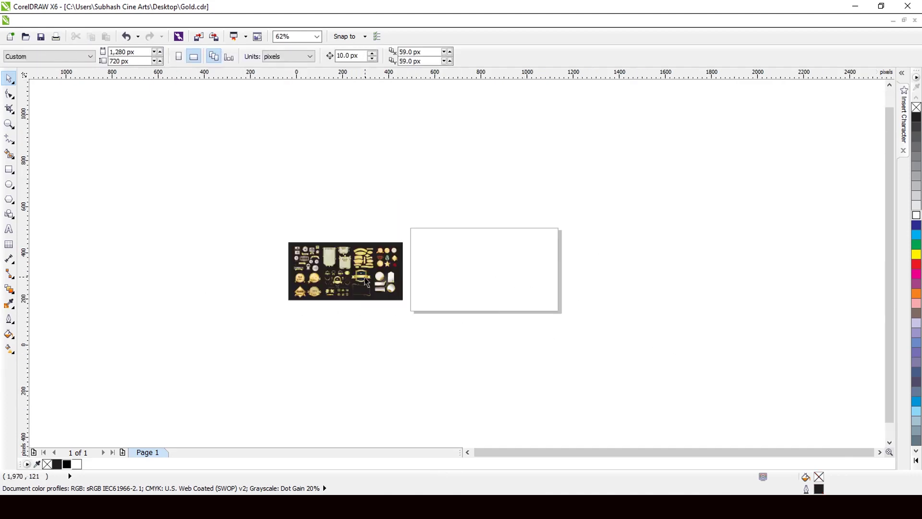
pyautogui.scroll(5, 442, 279)
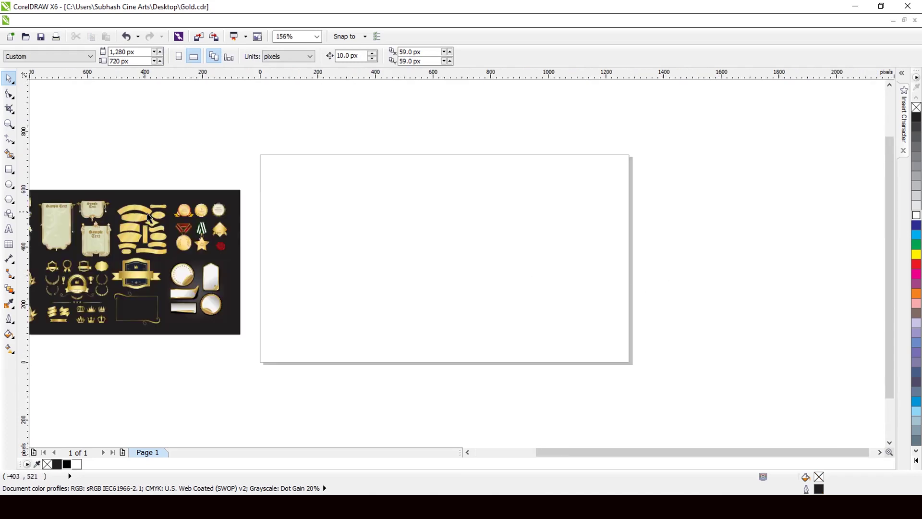
pyautogui.click(9, 170)
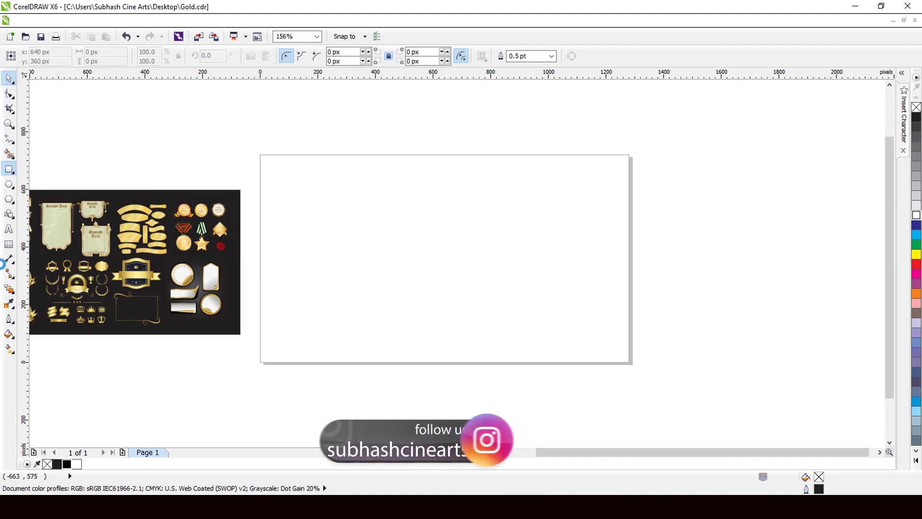
pyautogui.moveTo(65, 463); pyautogui.dragTo(595, 241)
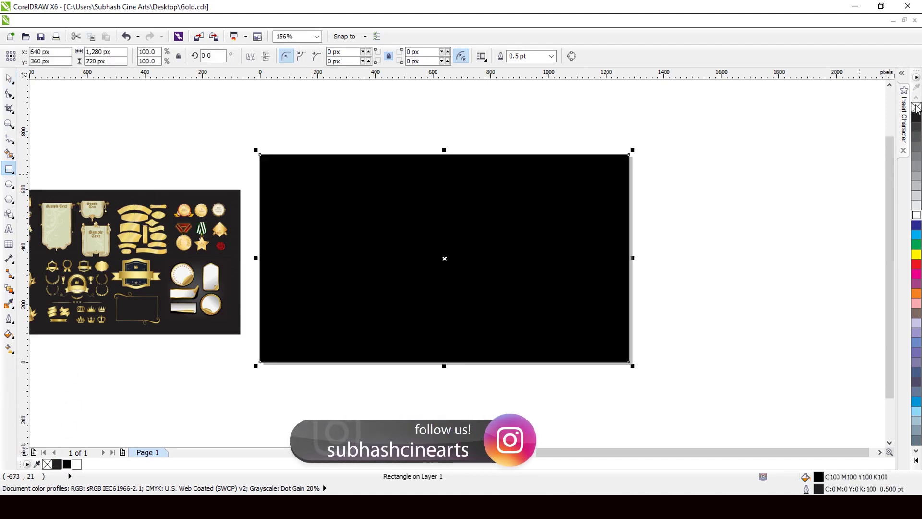
pyautogui.click(753, 119)
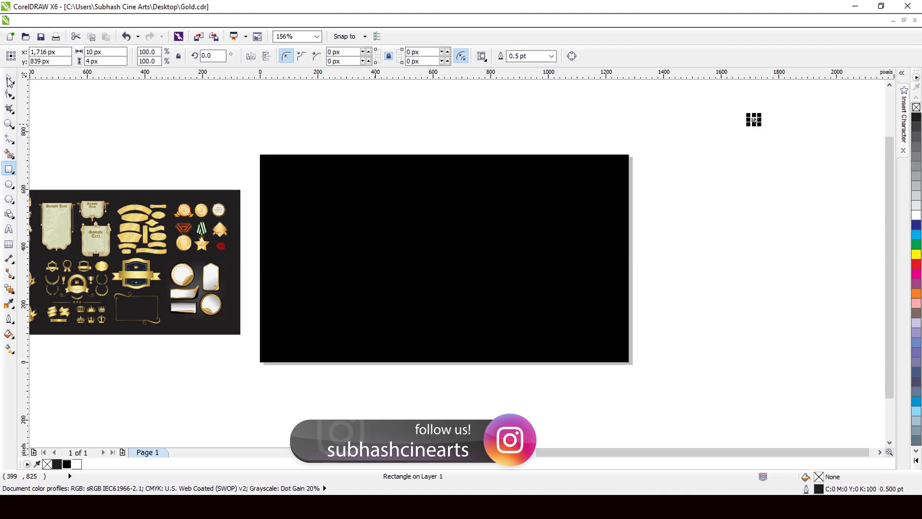
pyautogui.press('space')
pyautogui.moveTo(791, 108); pyautogui.dragTo(701, 146)
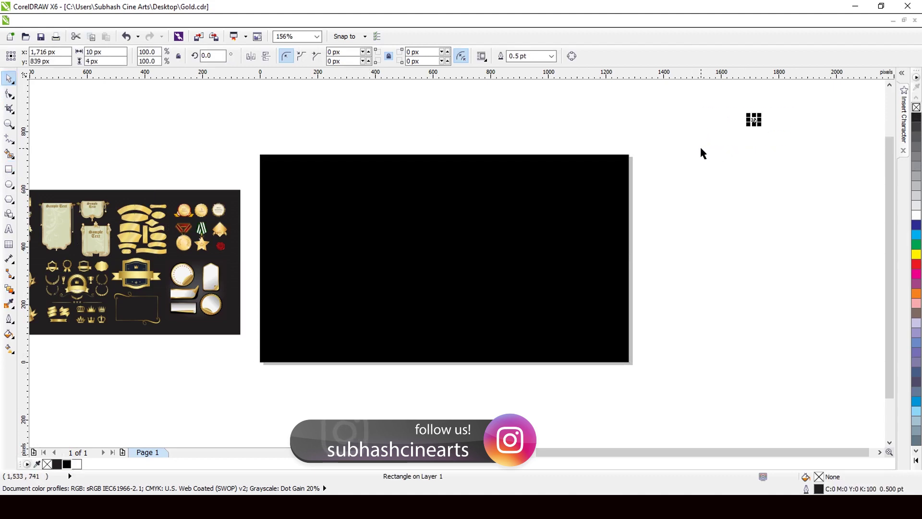
pyautogui.press('Delete')
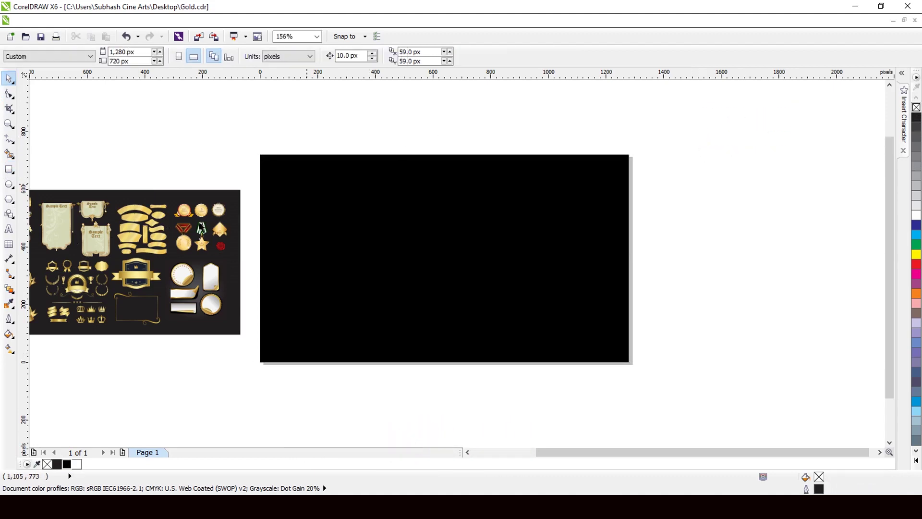
# Step: Ungroup the gold elements collection and place its medals and badges set on the black rectangle, enlarged to about 756 × 723 px
pyautogui.click(202, 231)
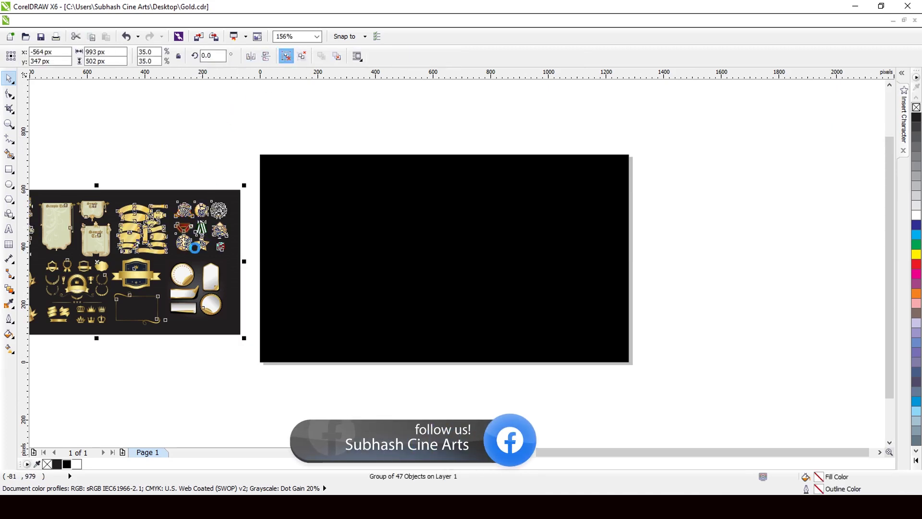
pyautogui.keyDown('ctrl'); pyautogui.click(201, 234); pyautogui.keyUp('ctrl')
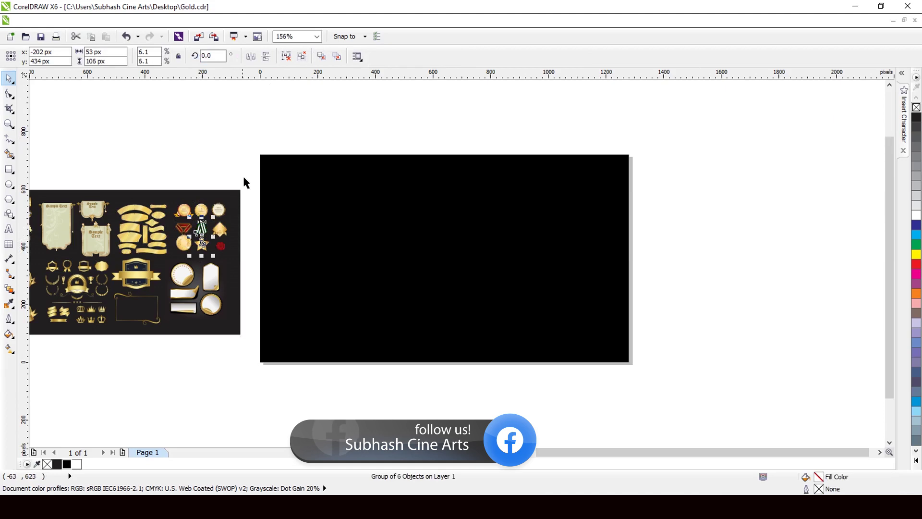
pyautogui.moveTo(164, 270); pyautogui.dragTo(168, 268)
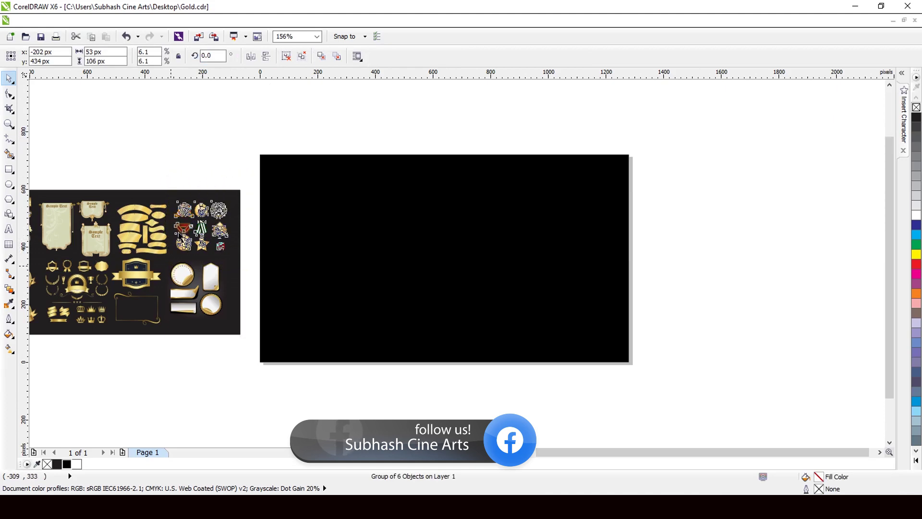
pyautogui.click(316, 57)
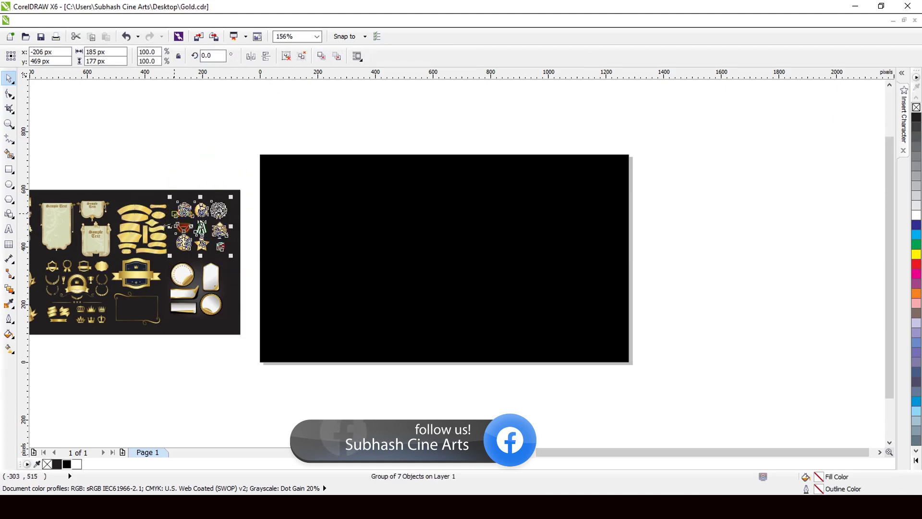
pyautogui.moveTo(201, 230); pyautogui.dragTo(541, 359)
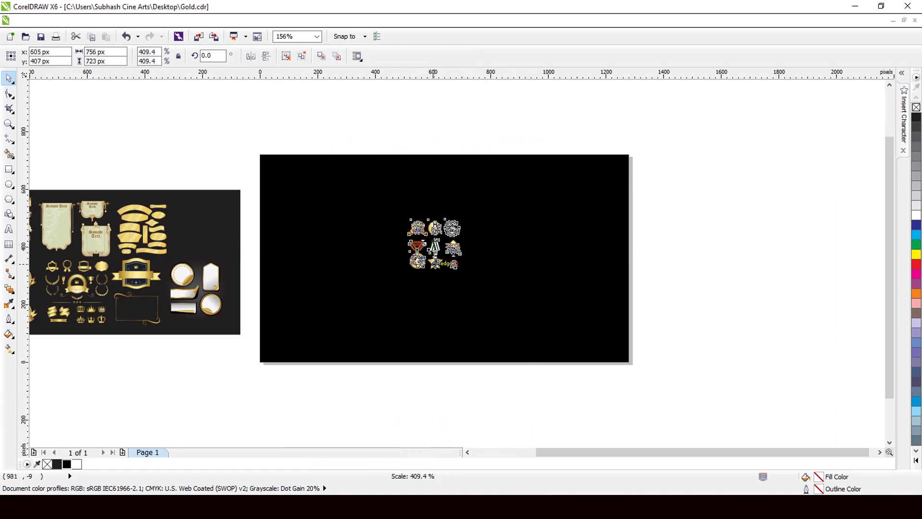
# Step: Fill the page-sized background rectangle behind the medals with red (C0 M100 Y100 K0)
pyautogui.scroll(3, 489, 267)
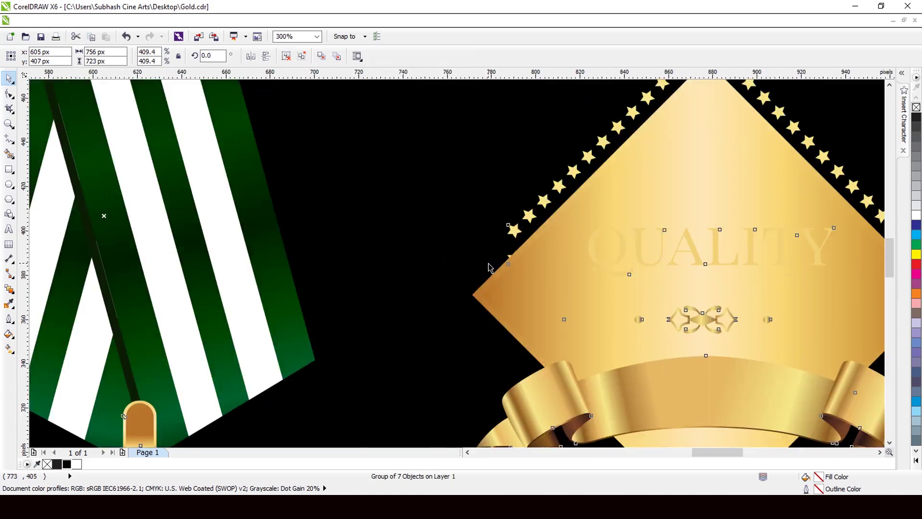
pyautogui.scroll(-6, 487, 256)
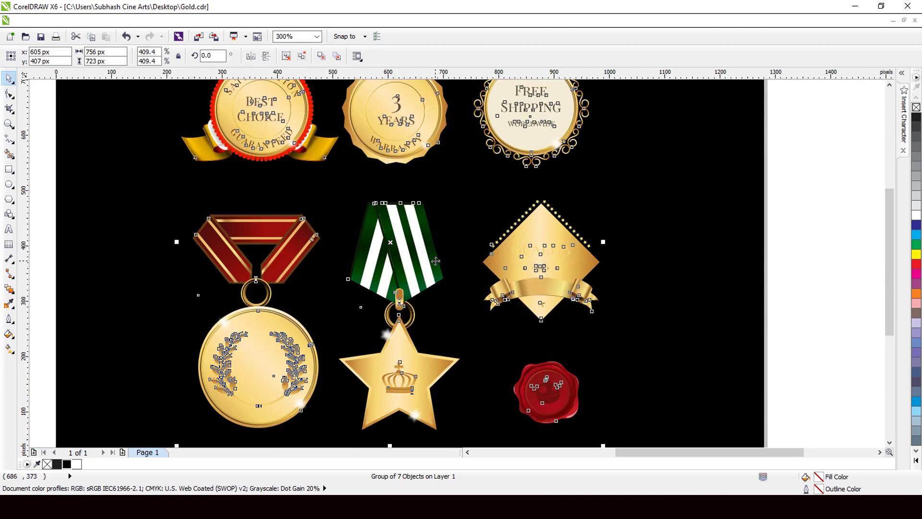
pyautogui.click(671, 276)
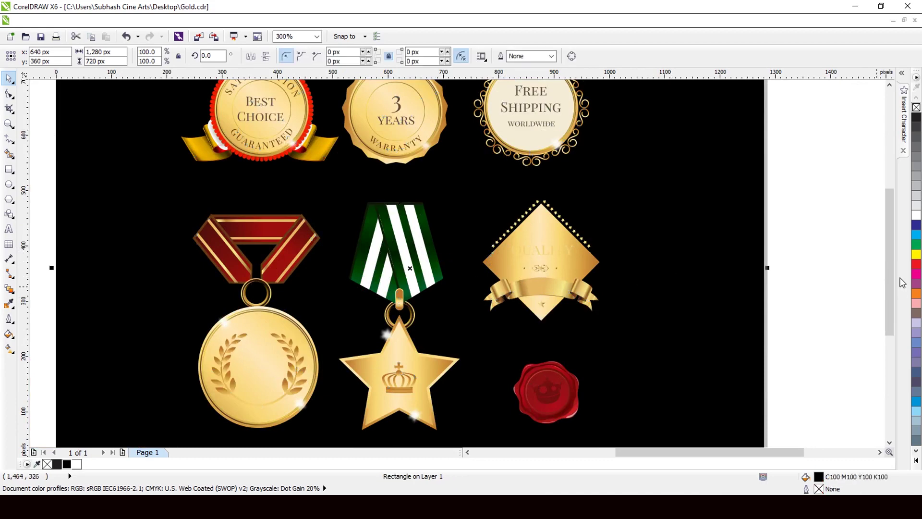
pyautogui.click(916, 265)
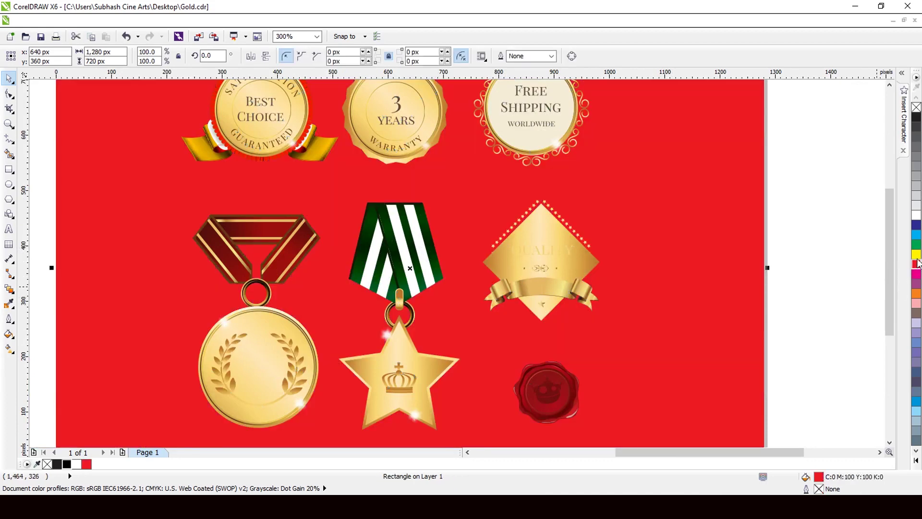
# Step: Try cyan and slate blue on the page-sized background rectangle and settle on a purple fill (C60 M60 Y0 K0)
pyautogui.click(917, 226)
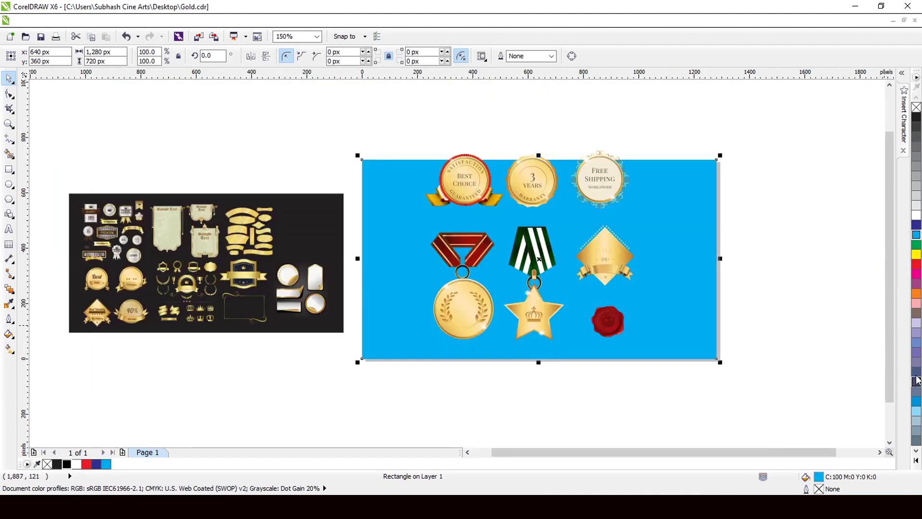
pyautogui.click(917, 380)
pyautogui.click(916, 353)
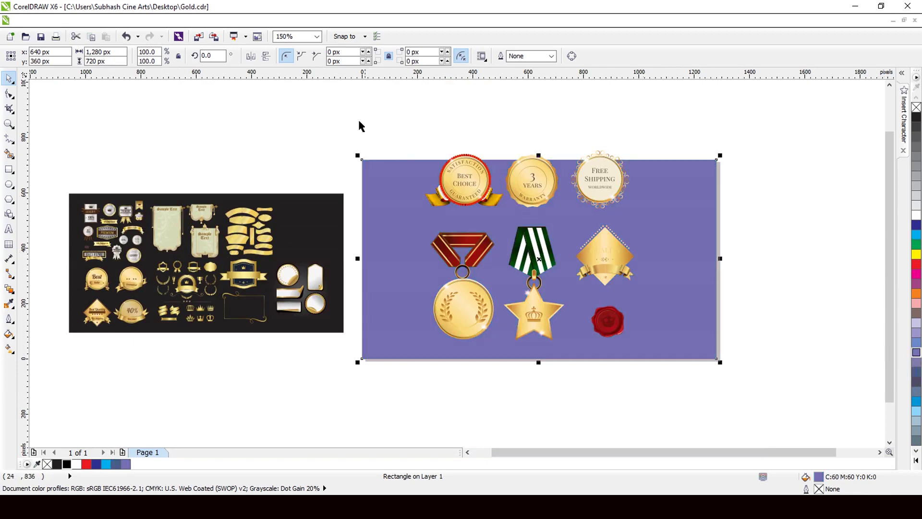
# Step: Delete the medals with their background and cover the page with a 1,280 × 720 px rectangle filled with slate blue (C60 M40 Y0 K40)
pyautogui.moveTo(335, 124); pyautogui.dragTo(772, 379)
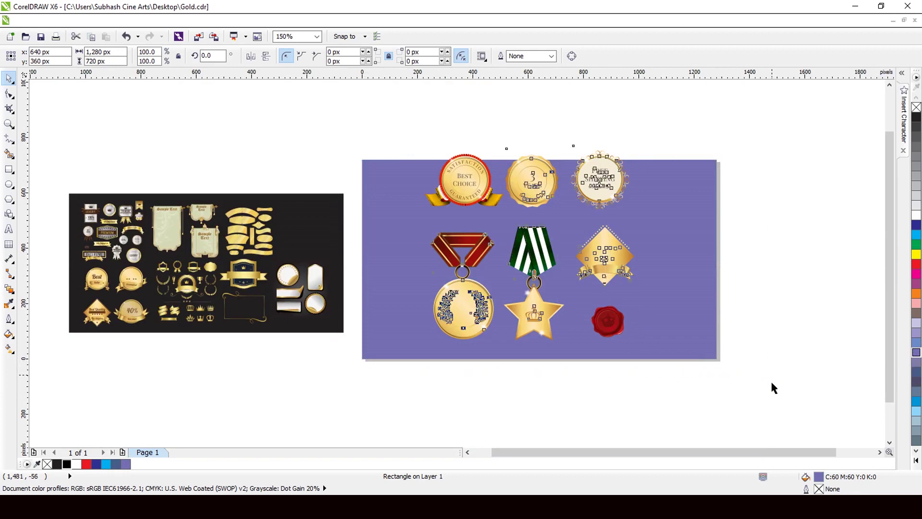
pyautogui.press('Delete')
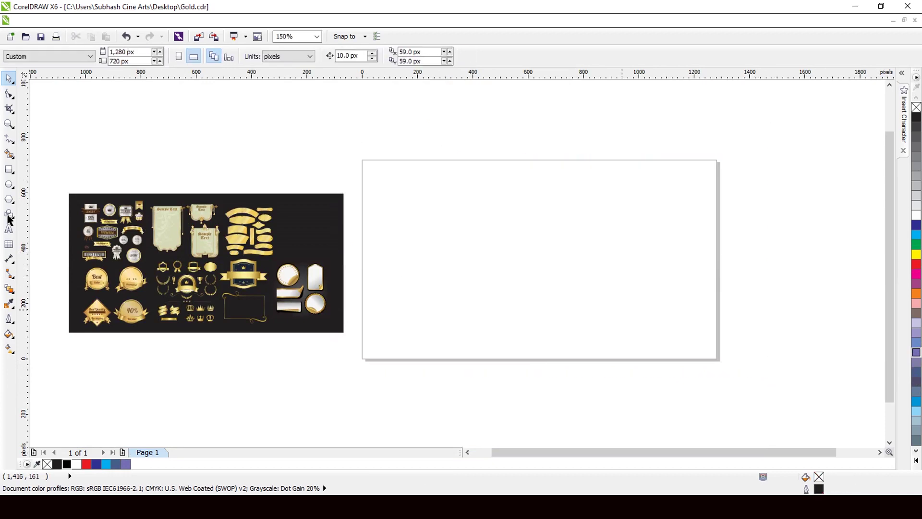
pyautogui.doubleClick(9, 169)
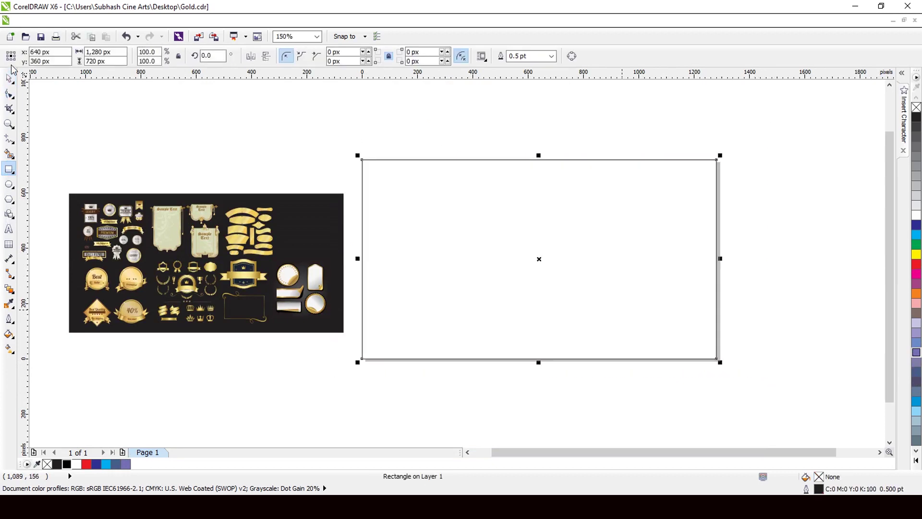
pyautogui.click(916, 372)
pyautogui.click(807, 308)
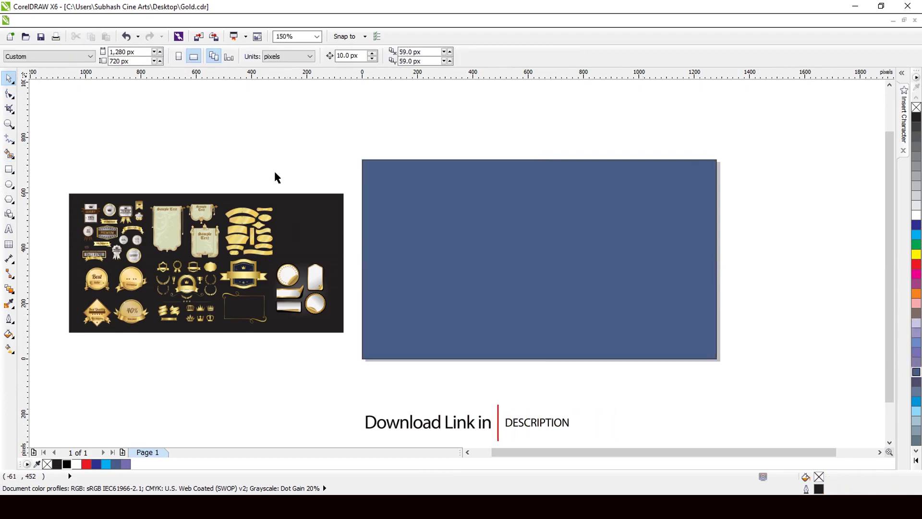
# Step: Place the group of white-and-gold peeling stickers on the slate blue rectangle, enlarged to about 962 × 962 px
pyautogui.click(331, 283)
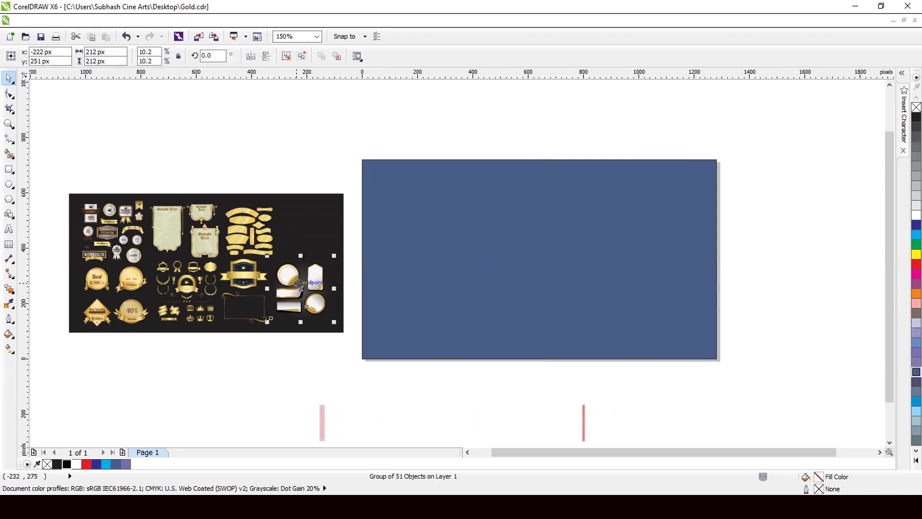
pyautogui.moveTo(331, 283); pyautogui.dragTo(578, 251)
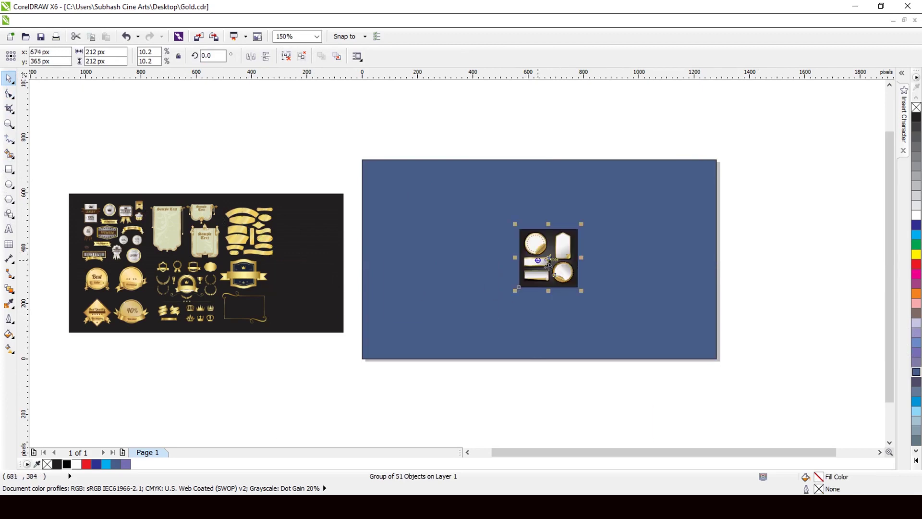
pyautogui.moveTo(583, 290); pyautogui.dragTo(686, 394)
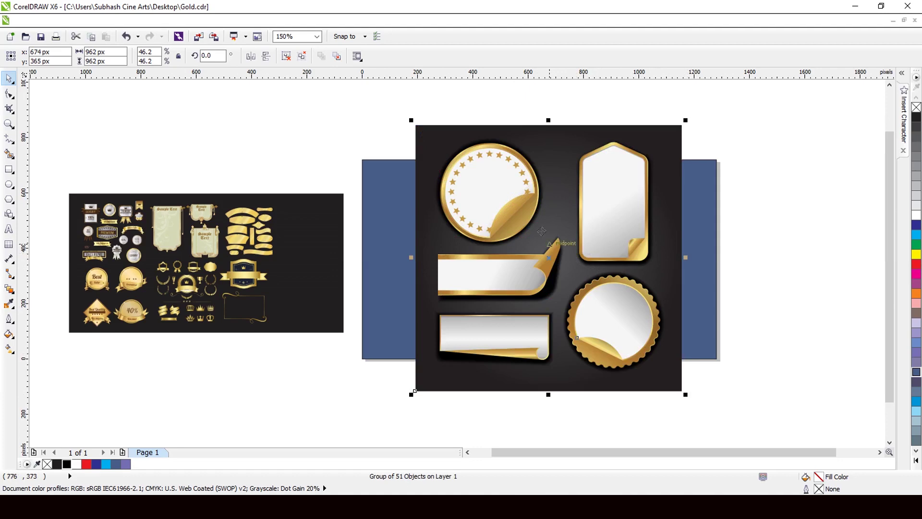
# Step: Inspect the gold edges and curled corners of the stickers up close and delete the sticker group
pyautogui.scroll(2, 542, 232)
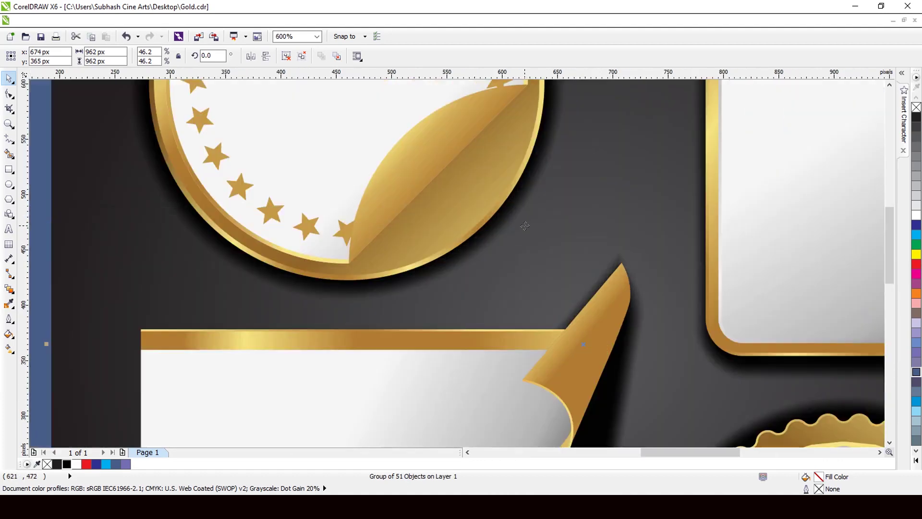
pyautogui.scroll(-2, 513, 215)
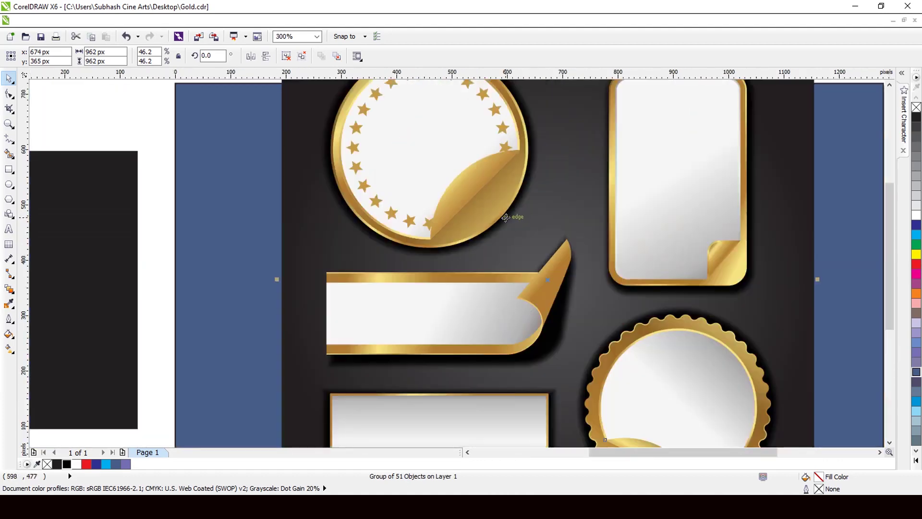
pyautogui.scroll(-1, 506, 217)
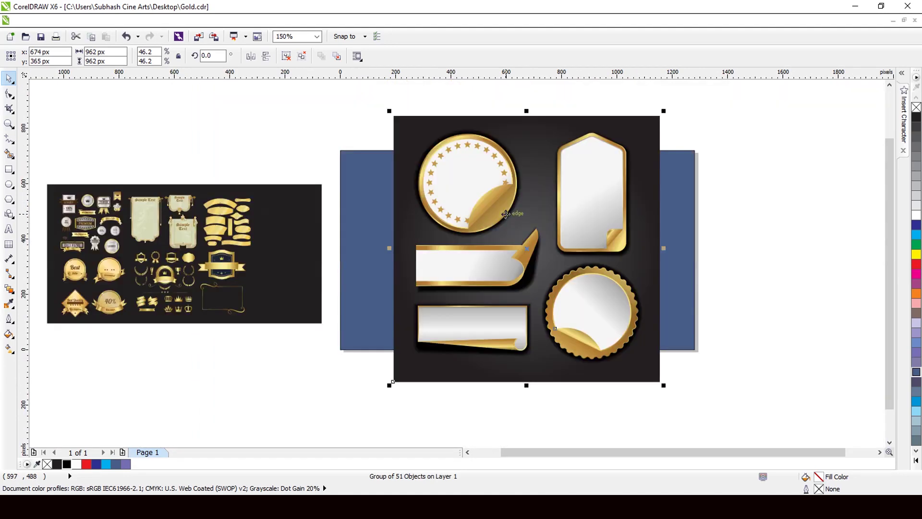
pyautogui.press('Delete')
# Step: Place the set of three parchment scrolls on the slate blue rectangle, enlarged to about 754 × 574 px
pyautogui.click(236, 239)
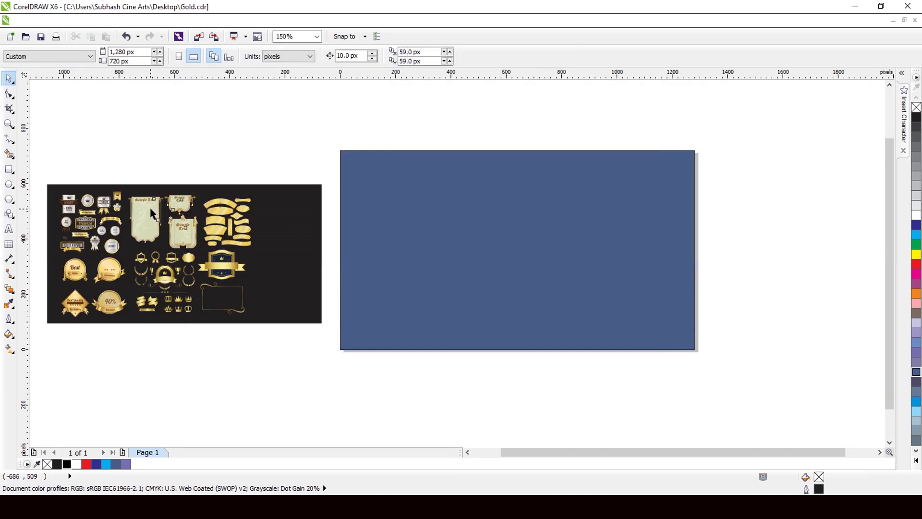
pyautogui.click(162, 233)
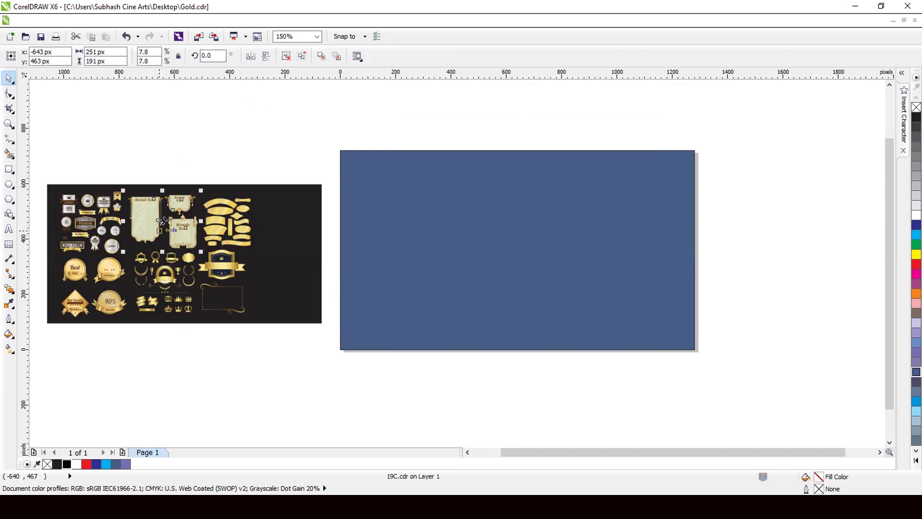
pyautogui.moveTo(532, 260); pyautogui.dragTo(540, 251)
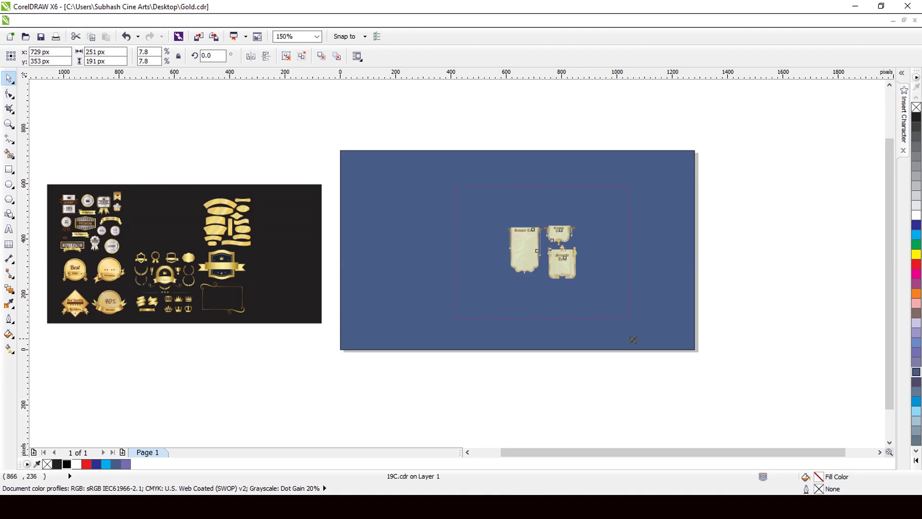
pyautogui.moveTo(649, 361); pyautogui.dragTo(620, 346)
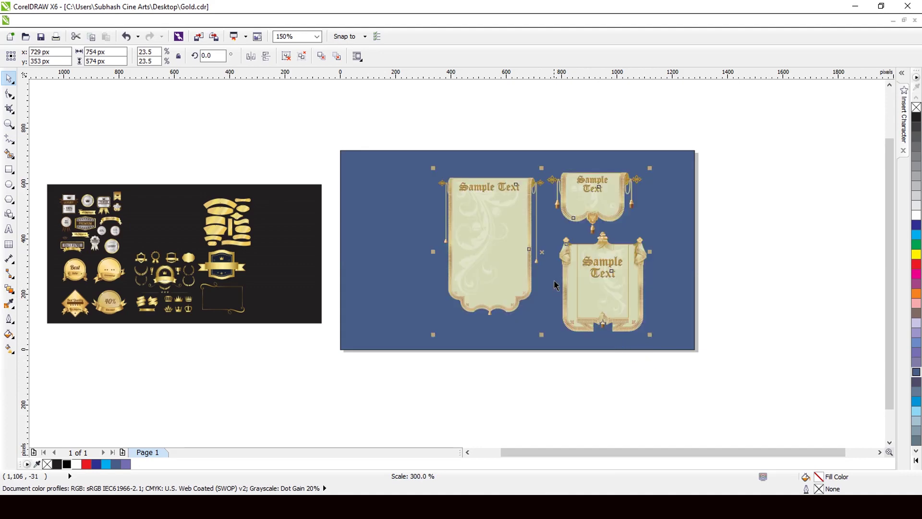
# Step: Fill the page-sized background rectangle behind the parchment scrolls with black
pyautogui.click(392, 278)
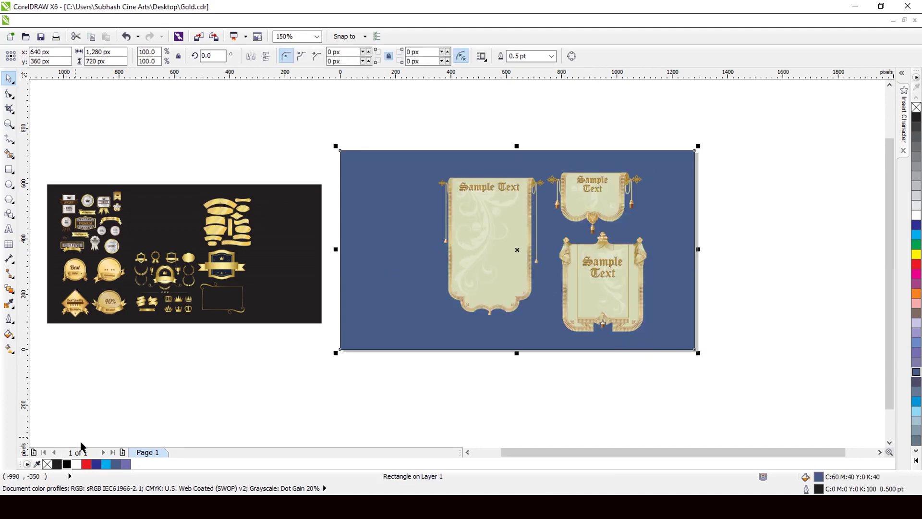
pyautogui.click(231, 390)
pyautogui.click(67, 463)
pyautogui.click(153, 432)
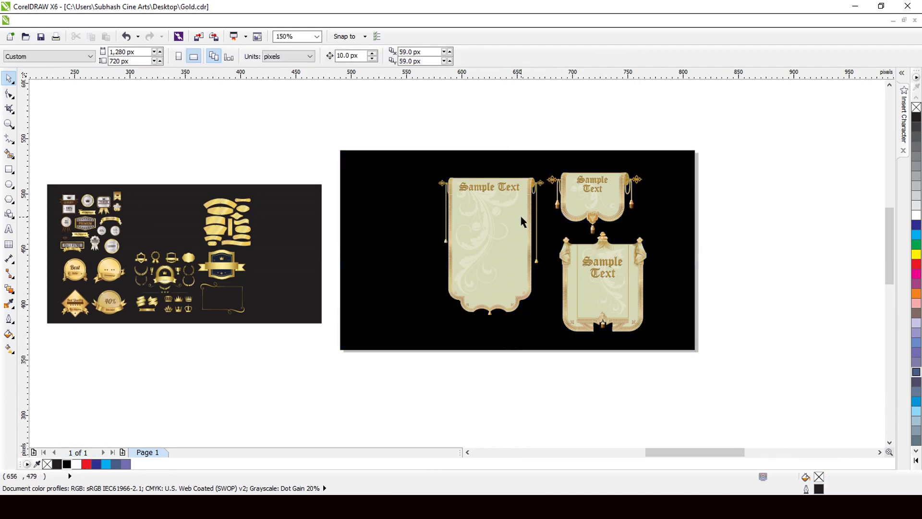
# Step: Inspect the parchment scrolls up close and delete the set, keeping the black background rectangle
pyautogui.scroll(5, 519, 214)
pyautogui.scroll(-4, 490, 242)
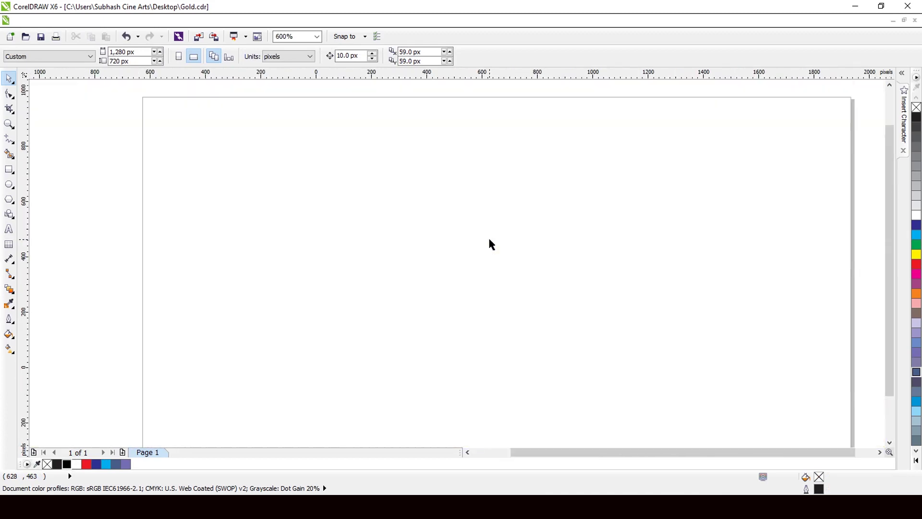
pyautogui.scroll(-2, 488, 236)
pyautogui.moveTo(374, 144); pyautogui.dragTo(693, 406)
pyautogui.press('Delete')
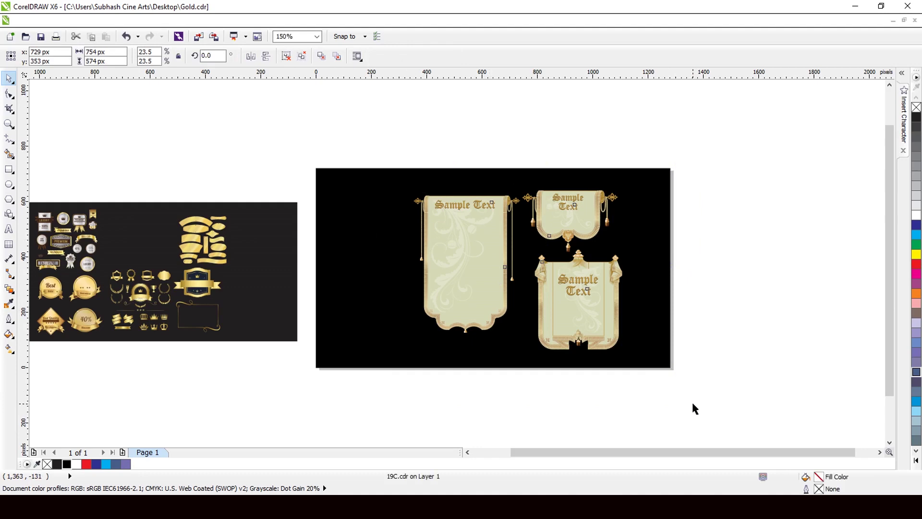
# Step: Place the group of four gold ribbon badges on the black rectangle, enlarged to about 705 × 648 px, and delete it after viewing
pyautogui.click(86, 286)
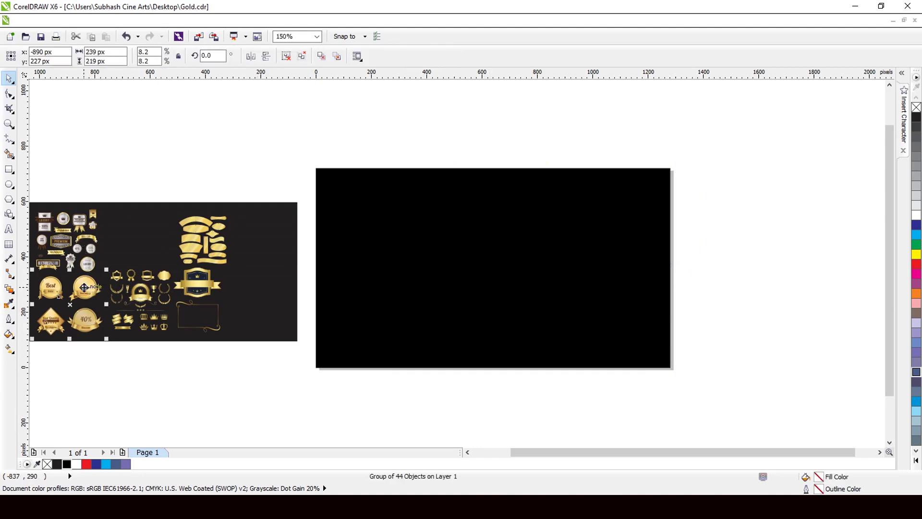
pyautogui.moveTo(84, 287); pyautogui.dragTo(535, 249)
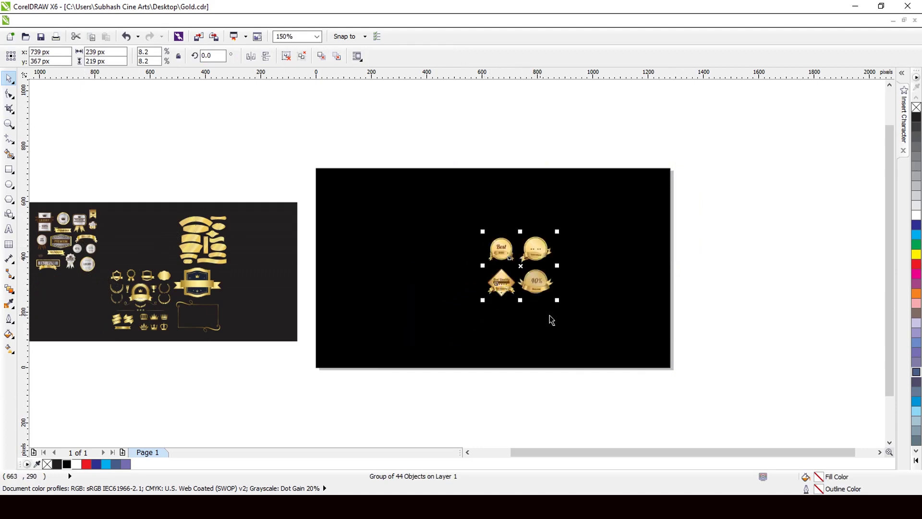
pyautogui.moveTo(558, 301); pyautogui.dragTo(626, 364)
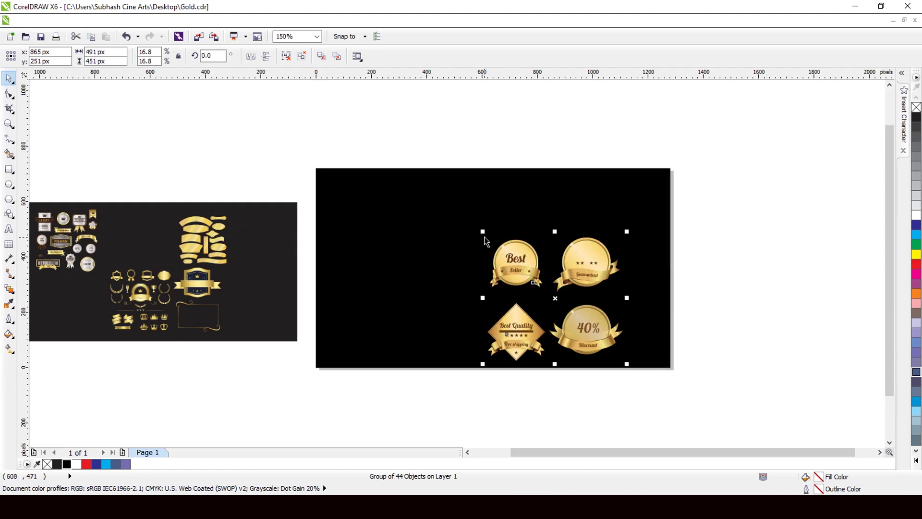
pyautogui.moveTo(482, 230); pyautogui.dragTo(393, 180)
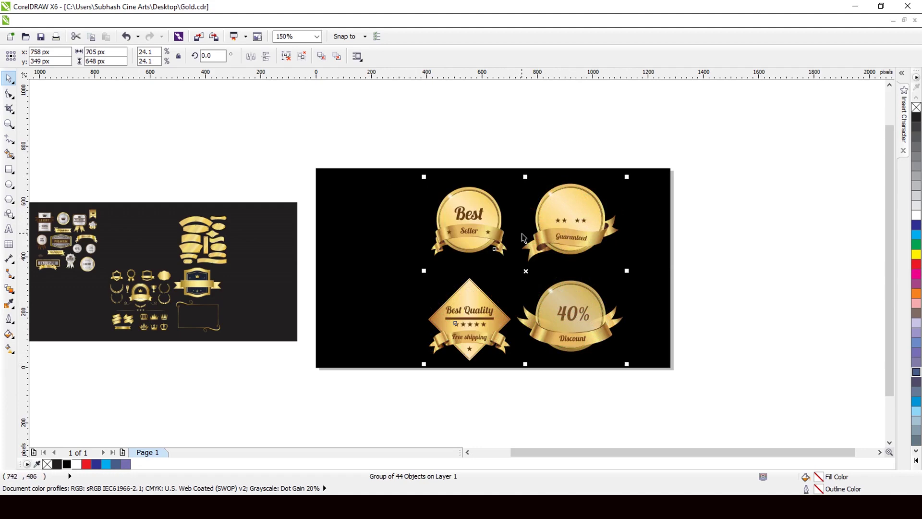
pyautogui.press('Delete')
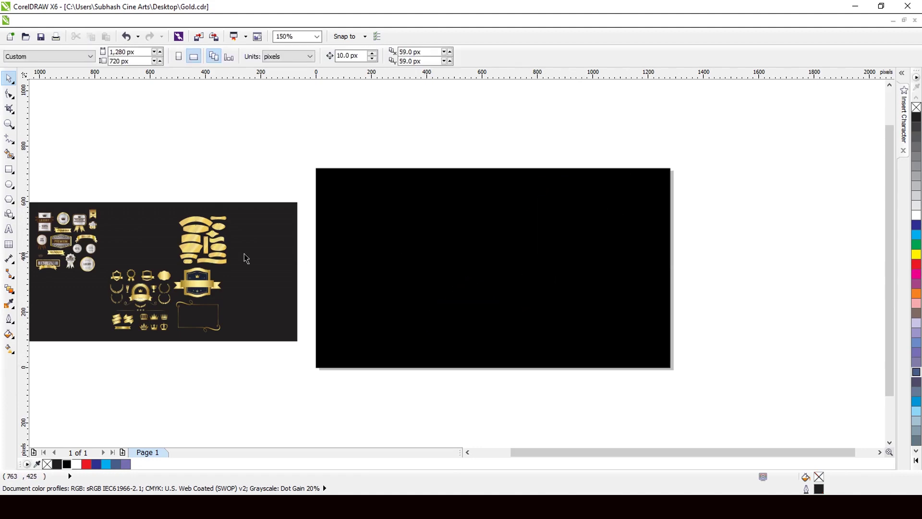
# Step: Place the group of gold crowns, laurel wreaths and ribbons on the black rectangle, enlarged to about 636 × 646 px
pyautogui.moveTo(141, 295); pyautogui.dragTo(504, 278)
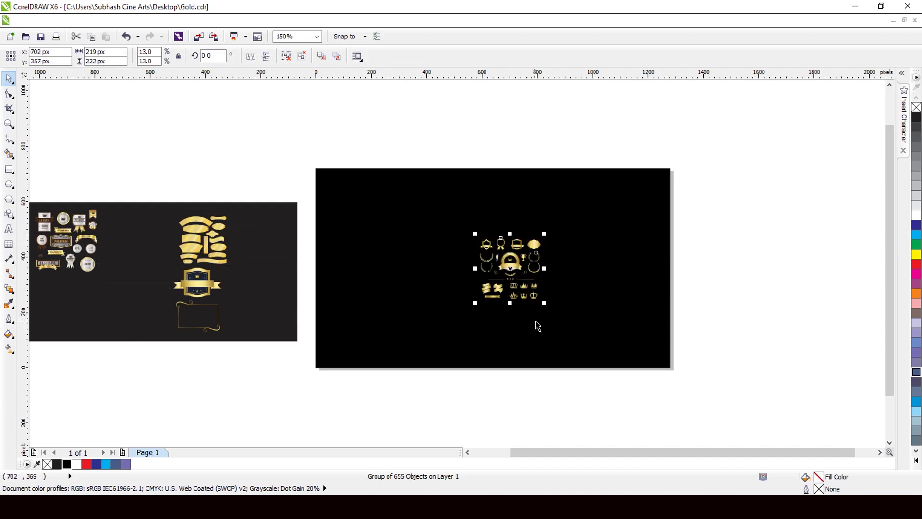
pyautogui.moveTo(543, 305); pyautogui.dragTo(601, 361)
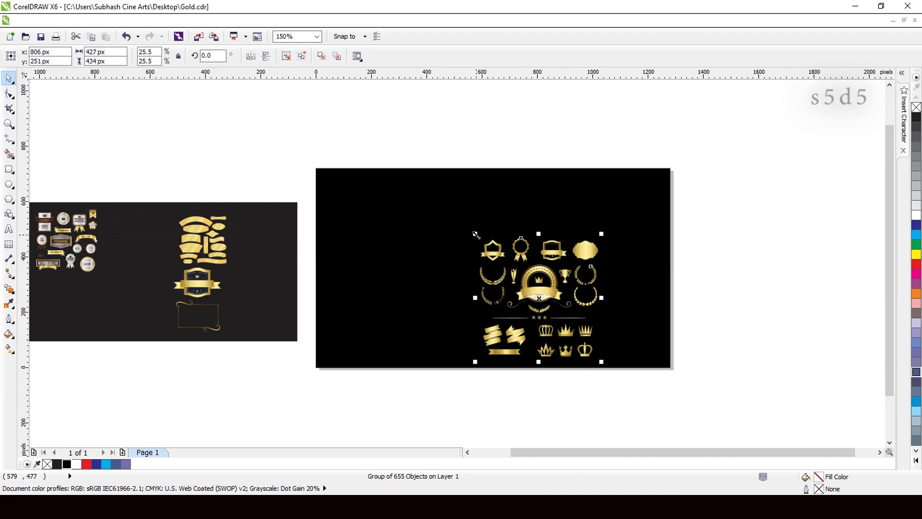
pyautogui.moveTo(476, 235); pyautogui.dragTo(405, 177)
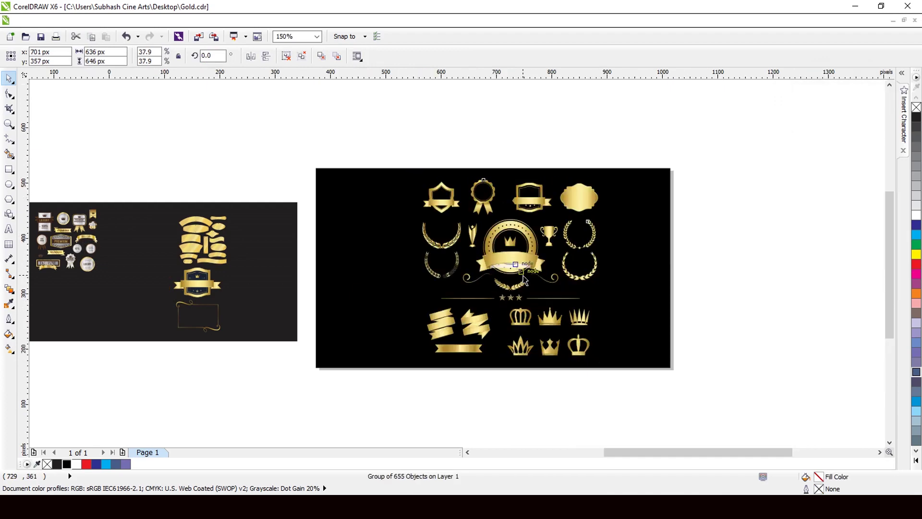
# Step: Inspect the gold crowns, wreaths and ribbons up close and delete the group
pyautogui.scroll(4, 523, 269)
pyautogui.scroll(-3, 519, 257)
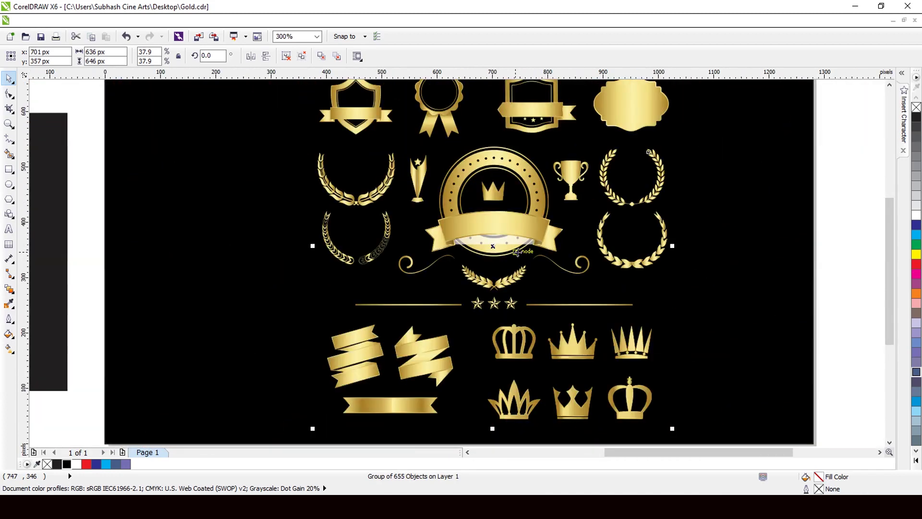
pyautogui.scroll(-1, 517, 252)
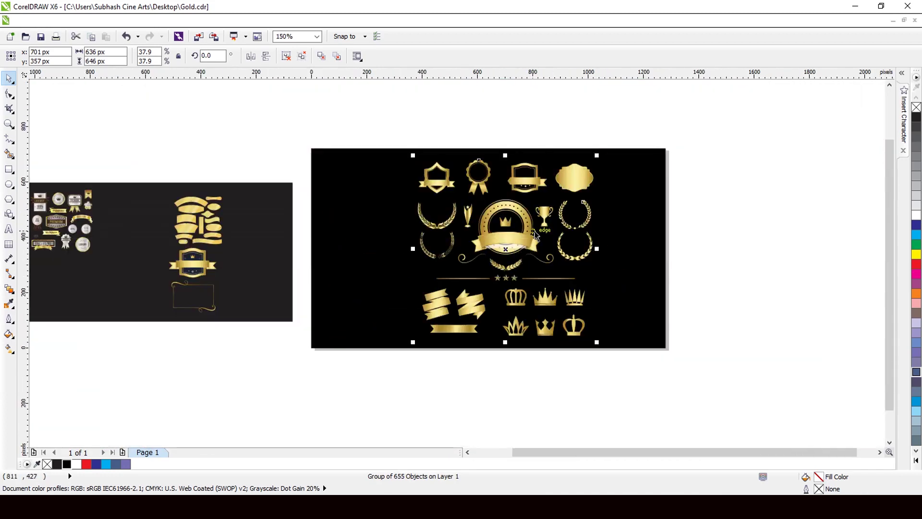
pyautogui.press('Delete')
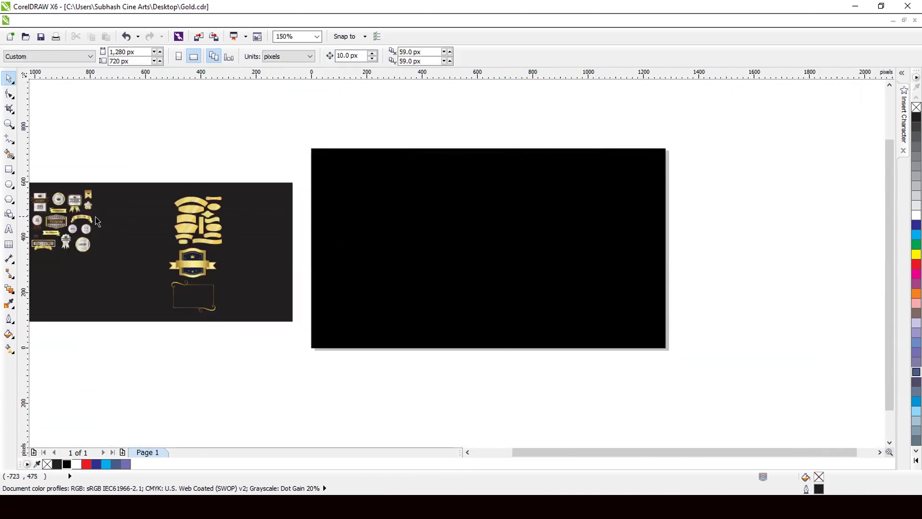
# Step: Place the set of premium labels and rosettes on the black rectangle, enlarged to about 795 × 803 px
pyautogui.click(95, 217)
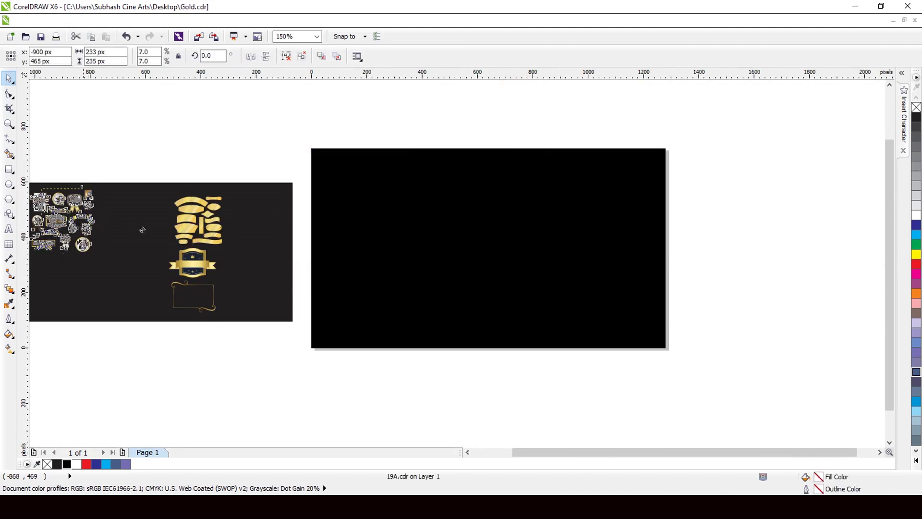
pyautogui.moveTo(142, 230); pyautogui.dragTo(606, 347)
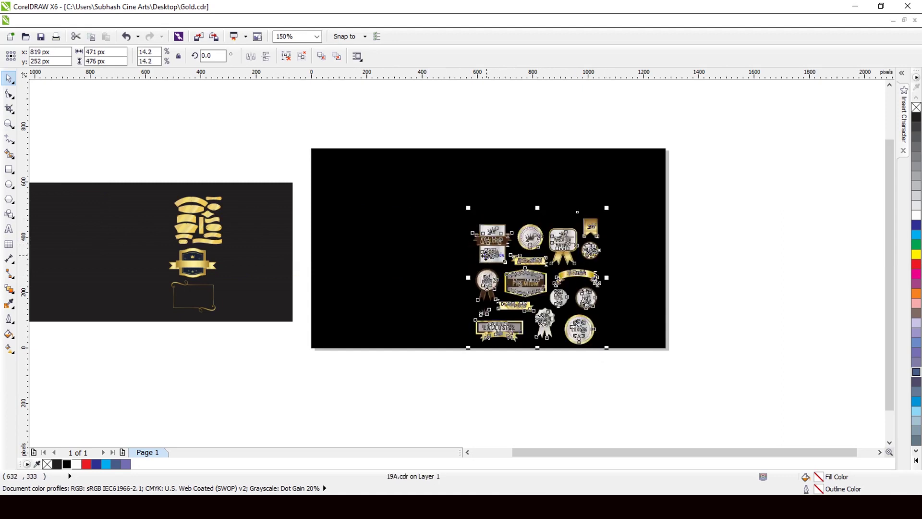
pyautogui.moveTo(469, 208); pyautogui.dragTo(360, 117)
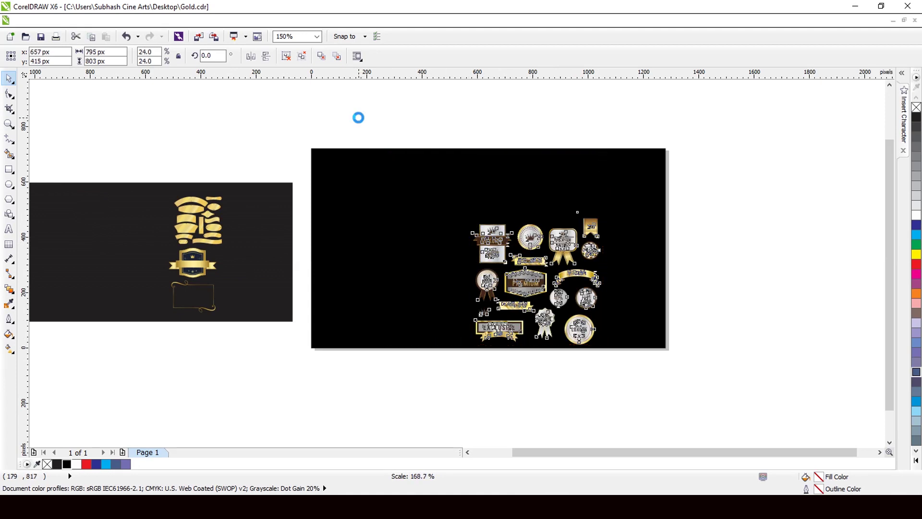
pyautogui.scroll(-4, 618, 213)
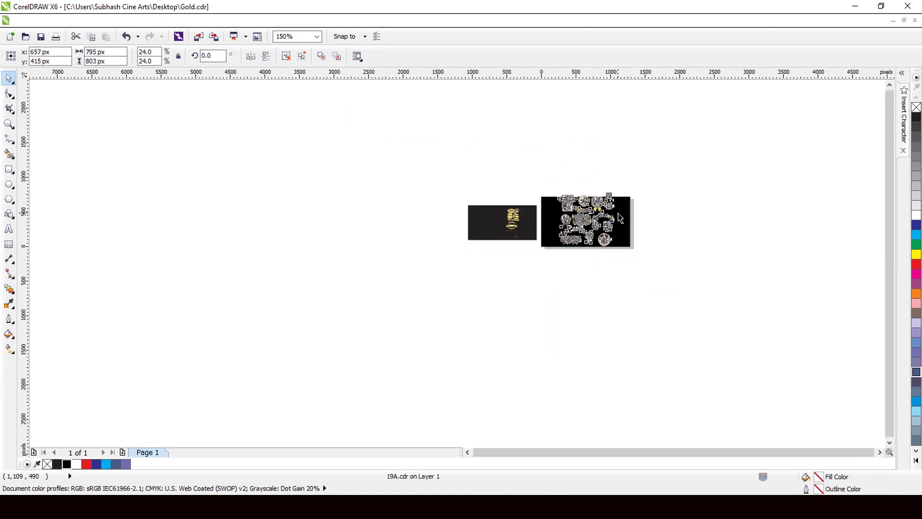
# Step: Delete the set of premium labels and rosettes from the black rectangle
pyautogui.click(633, 288)
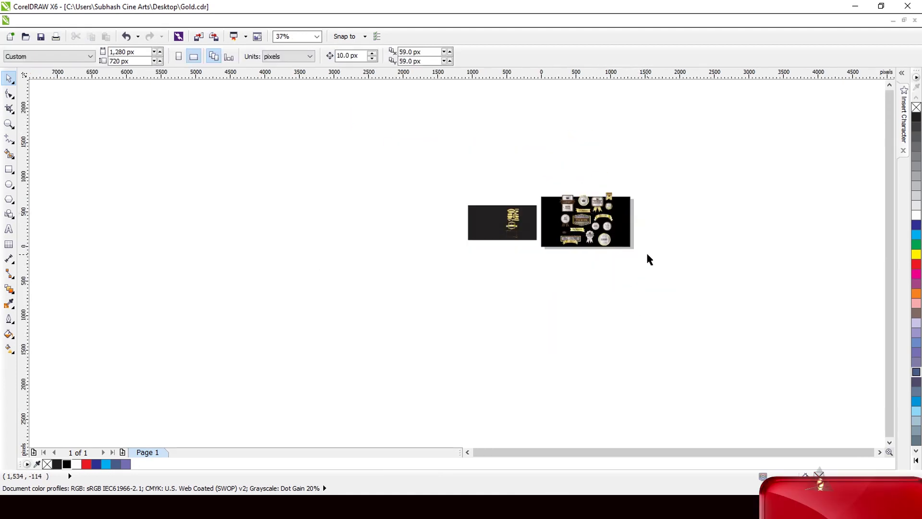
pyautogui.click(592, 226)
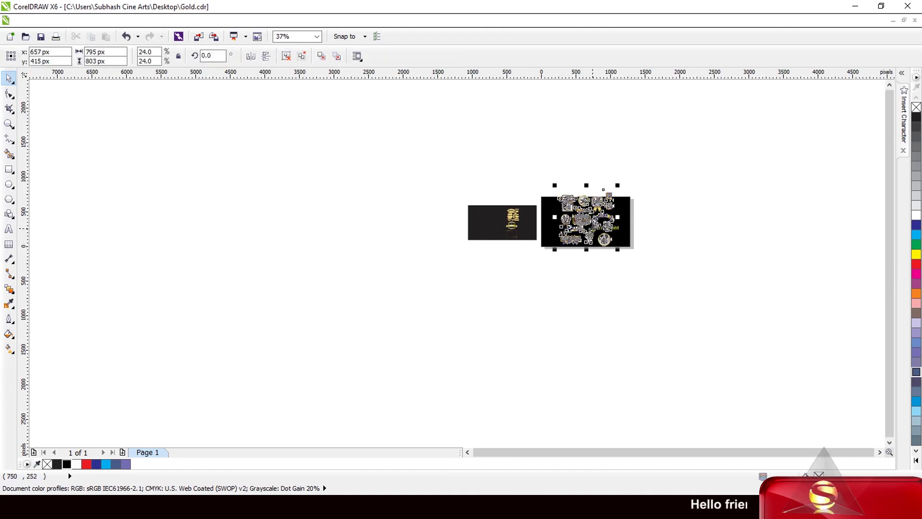
pyautogui.press('Delete')
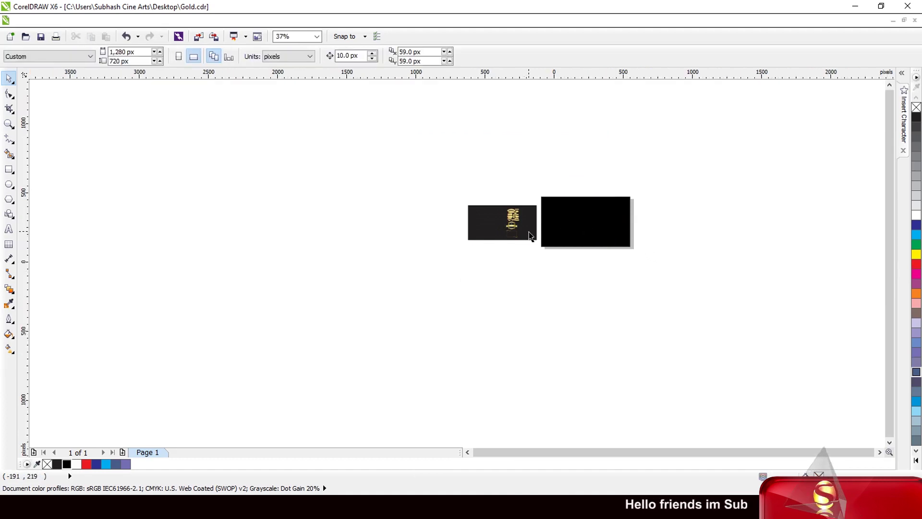
# Step: Place the gold shield badge with crown and ribbon on the black rectangle, enlarged to about 980 × 607 px, and delete it after viewing
pyautogui.scroll(2, 529, 230)
pyautogui.moveTo(499, 224); pyautogui.dragTo(724, 274)
pyautogui.scroll(3, 695, 220)
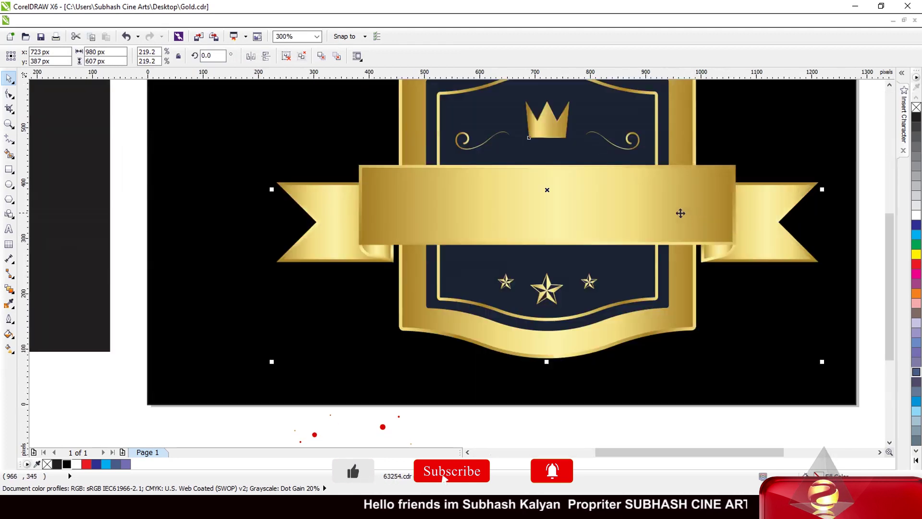
pyautogui.press('Delete')
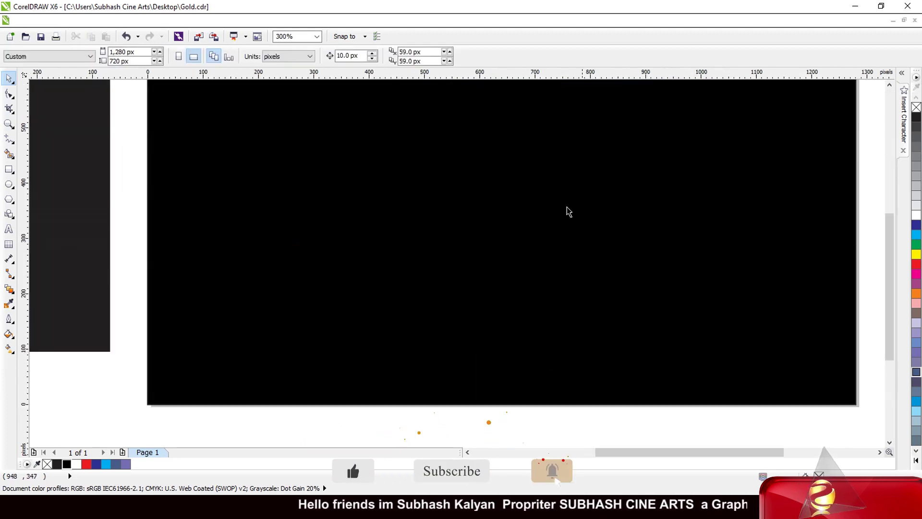
# Step: Place the gold banner and label shapes over the black rectangle, enlarged to about 1,168 × 1,163 px, and delete them after viewing
pyautogui.scroll(-3, 547, 209)
pyautogui.moveTo(345, 159); pyautogui.dragTo(422, 212)
pyautogui.moveTo(378, 186); pyautogui.dragTo(633, 307)
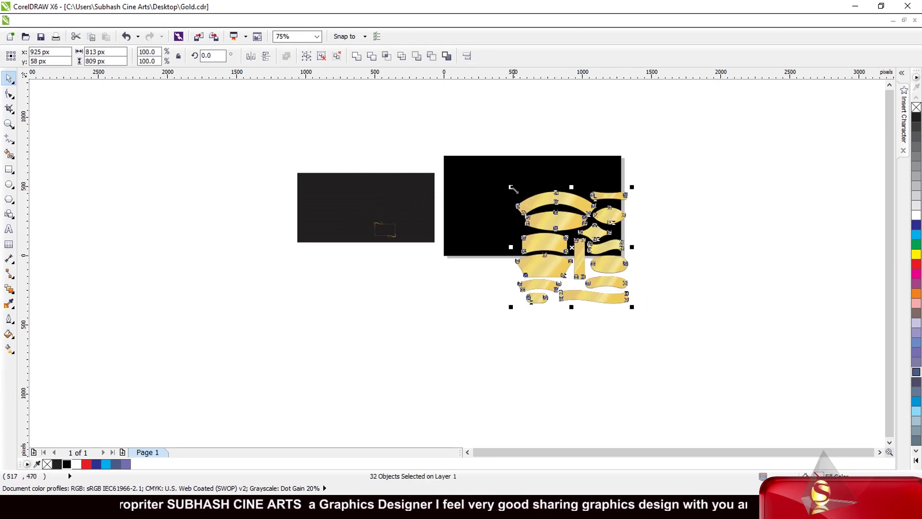
pyautogui.moveTo(511, 188); pyautogui.dragTo(430, 141)
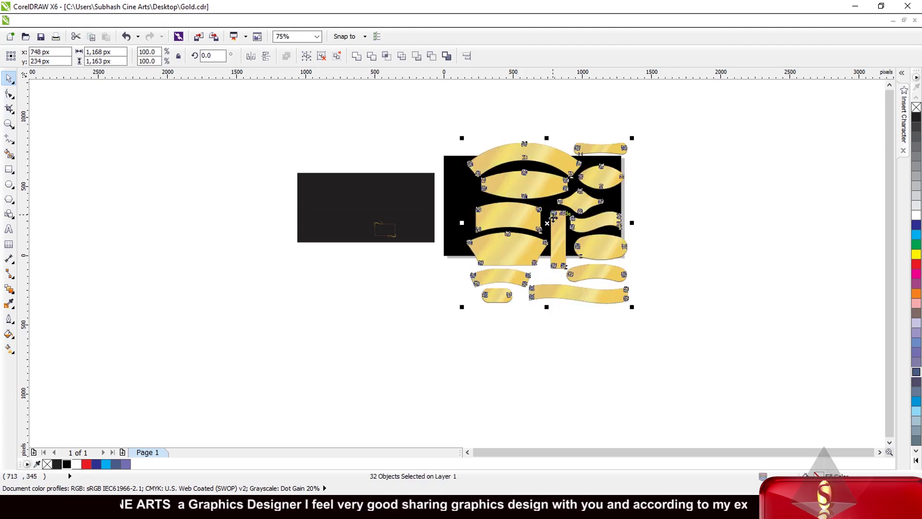
pyautogui.press('Delete')
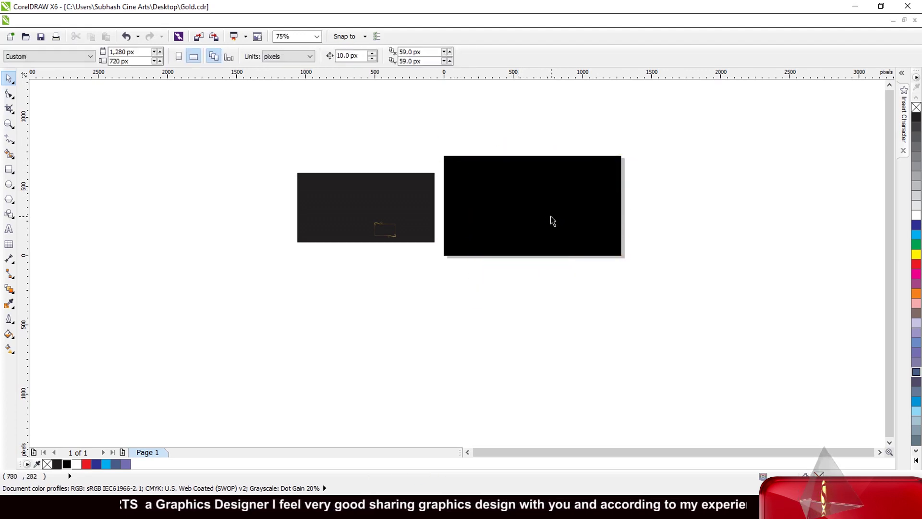
# Step: Enlarge the dark grey rectangle to about 1,782 × 902 px and move it off the page, clear of the small gold flourish frame
pyautogui.scroll(2, 370, 232)
pyautogui.click(379, 226)
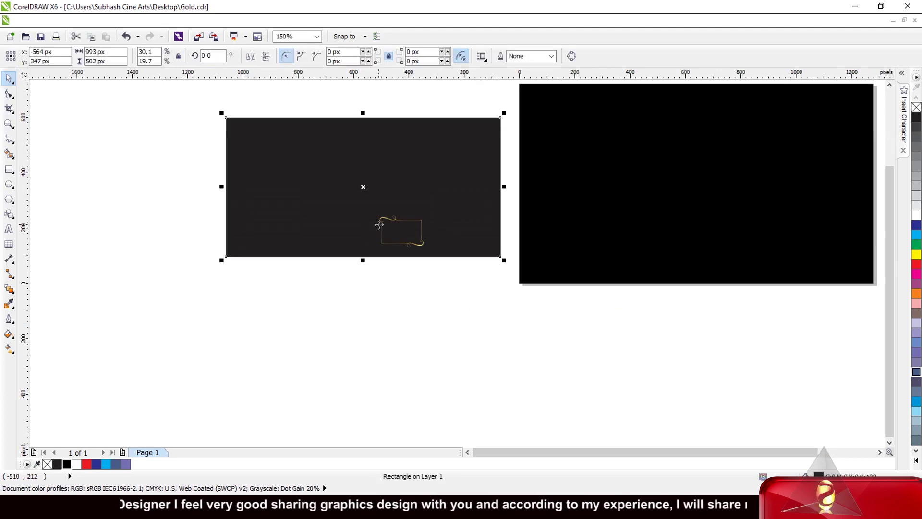
pyautogui.moveTo(384, 233); pyautogui.dragTo(584, 217)
pyautogui.scroll(-2, 447, 237)
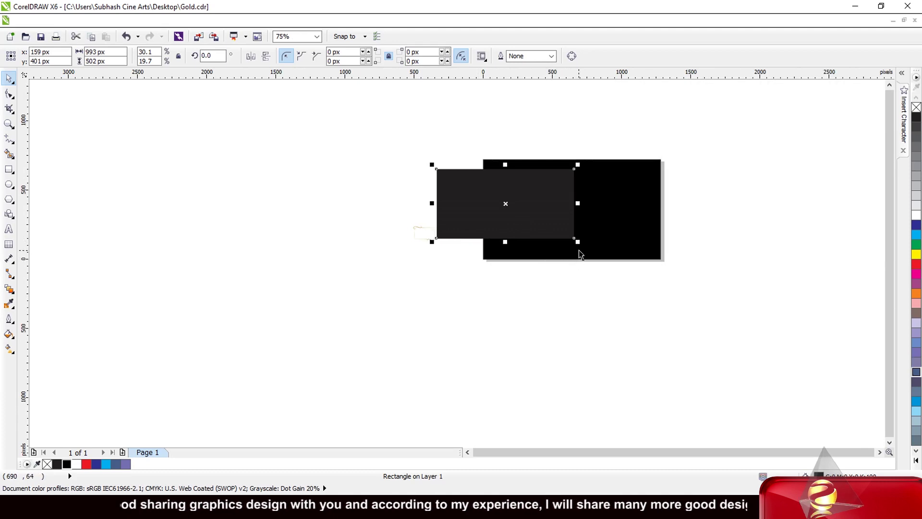
pyautogui.moveTo(579, 243); pyautogui.dragTo(691, 375)
pyautogui.moveTo(601, 270); pyautogui.dragTo(572, 327)
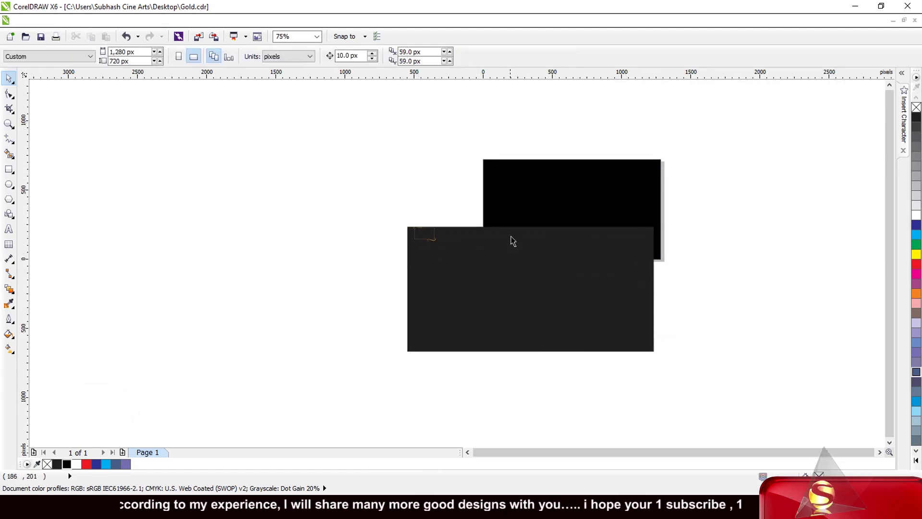
pyautogui.moveTo(523, 248); pyautogui.dragTo(273, 233)
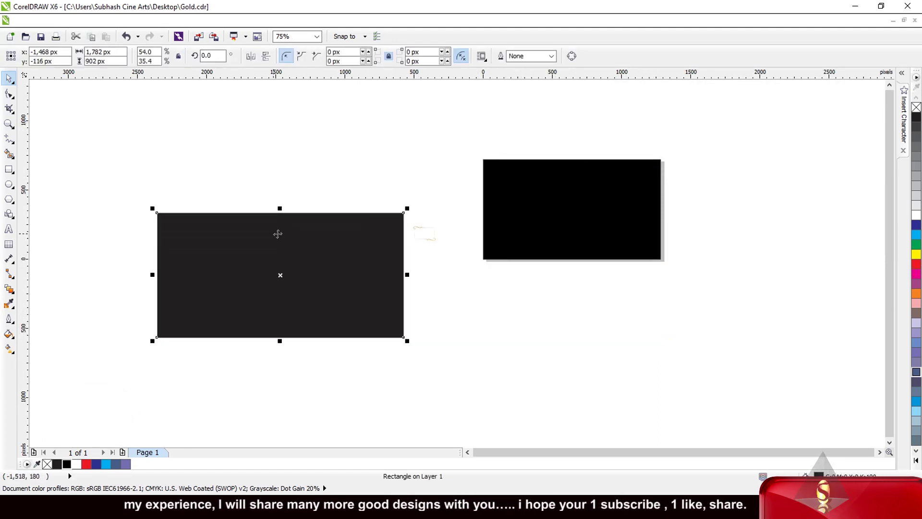